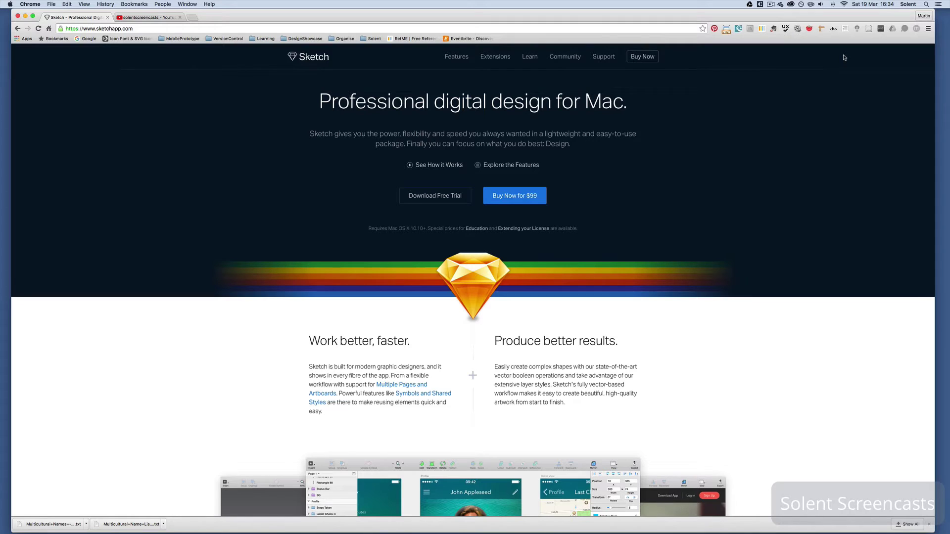
# Step: Look over the Sketch home page and the student and teacher licence request form in the education store
pyautogui.scroll(-2, 844, 57)
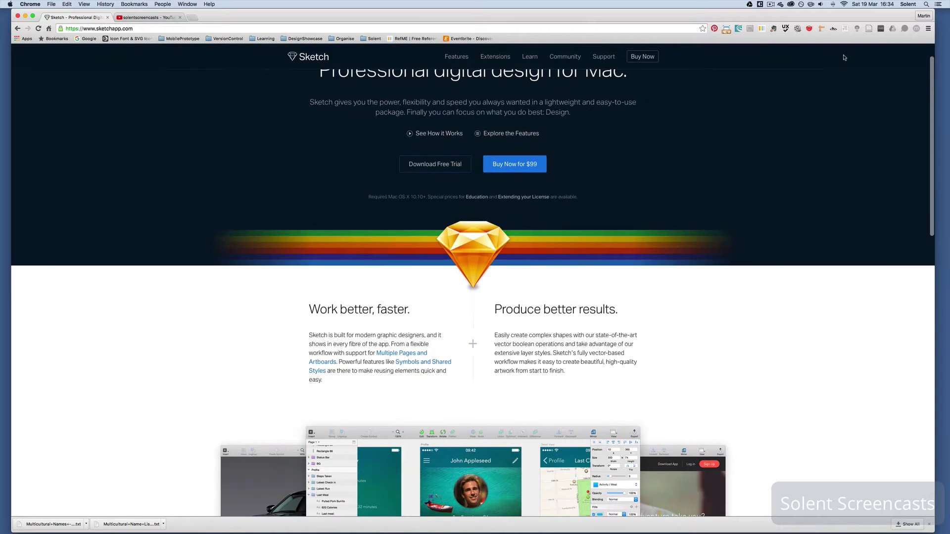
pyautogui.scroll(-20, 845, 57)
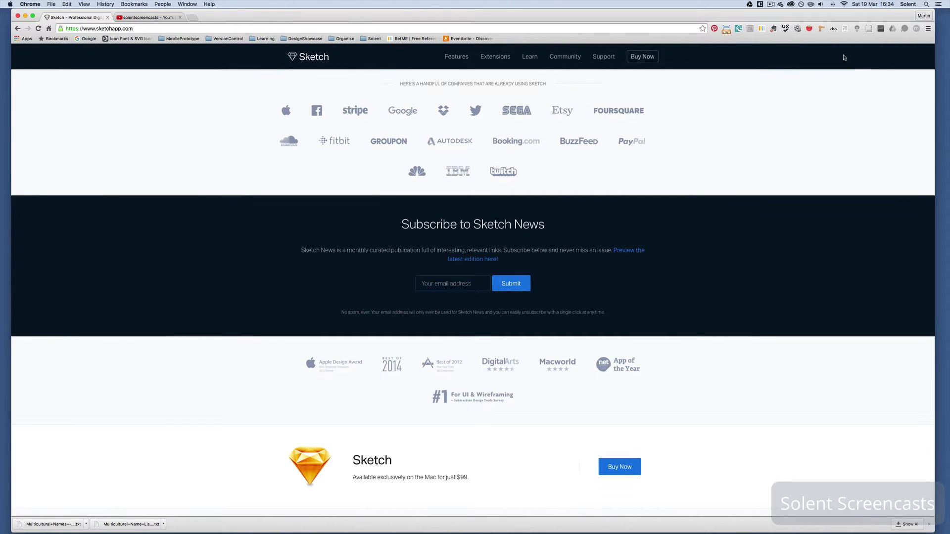
pyautogui.scroll(20, 844, 58)
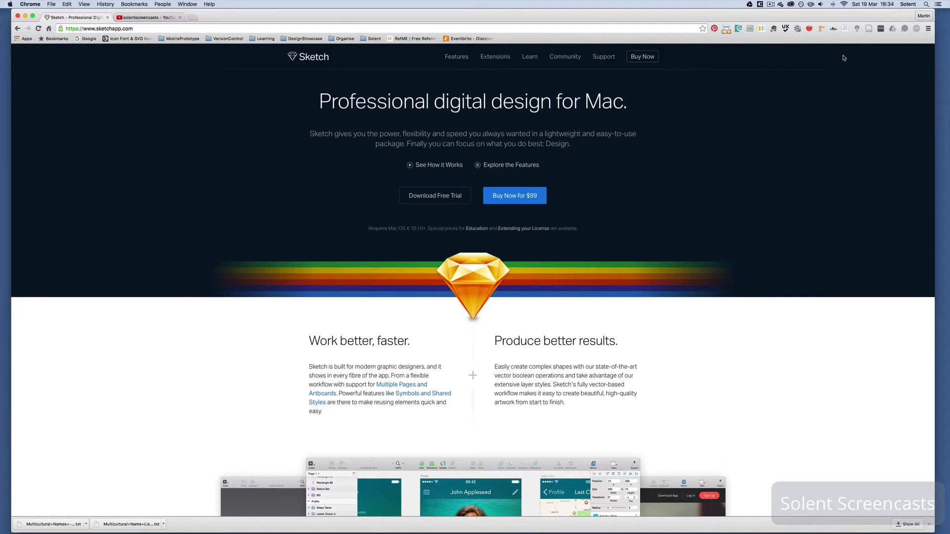
pyautogui.scroll(1, 591, 182)
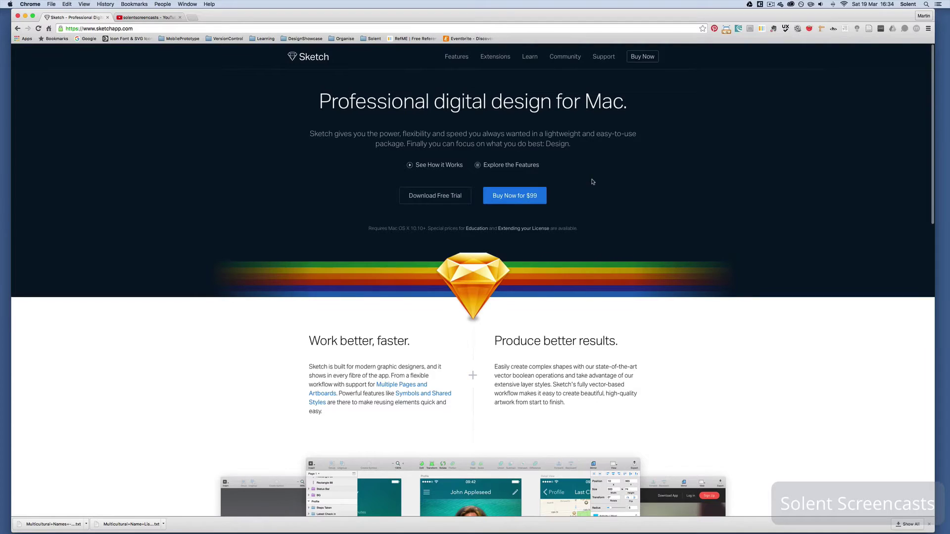
pyautogui.click(470, 229)
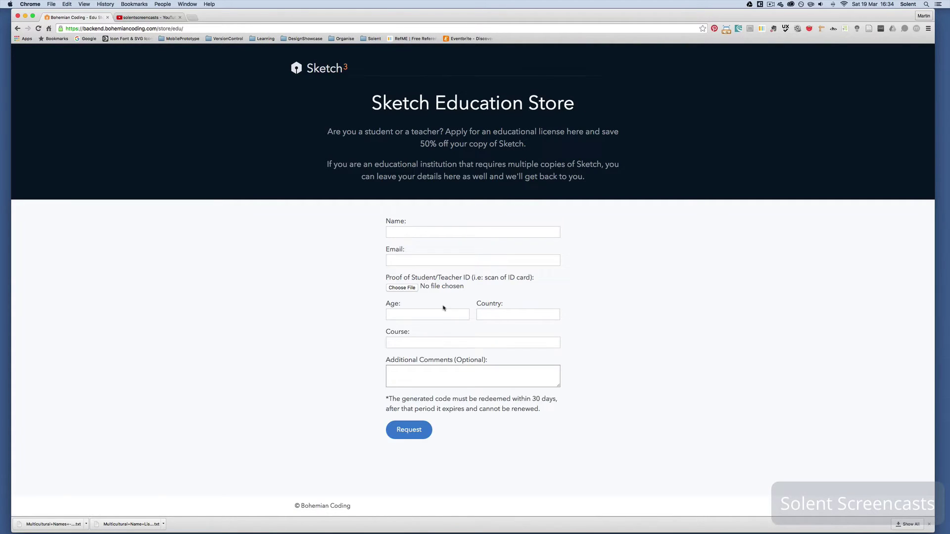
pyautogui.scroll(-3, 443, 308)
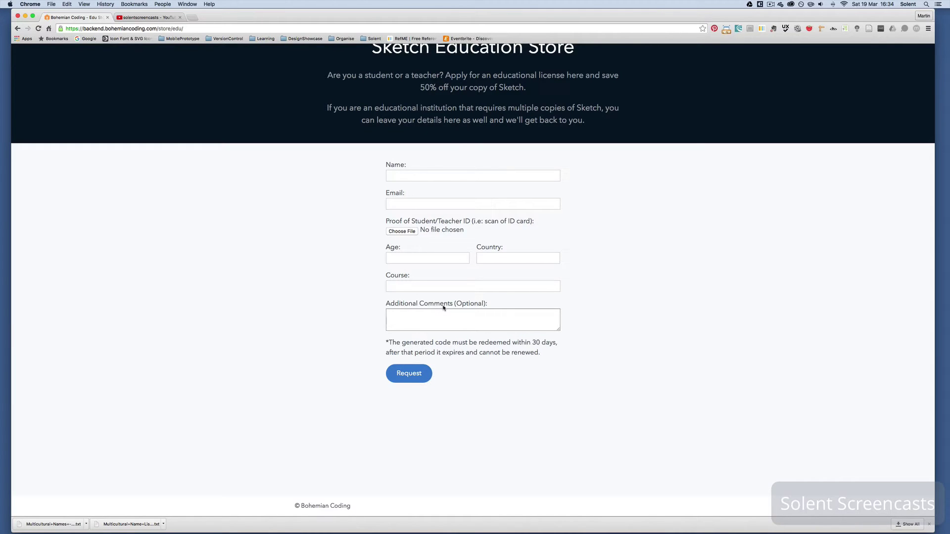
pyautogui.scroll(3, 443, 308)
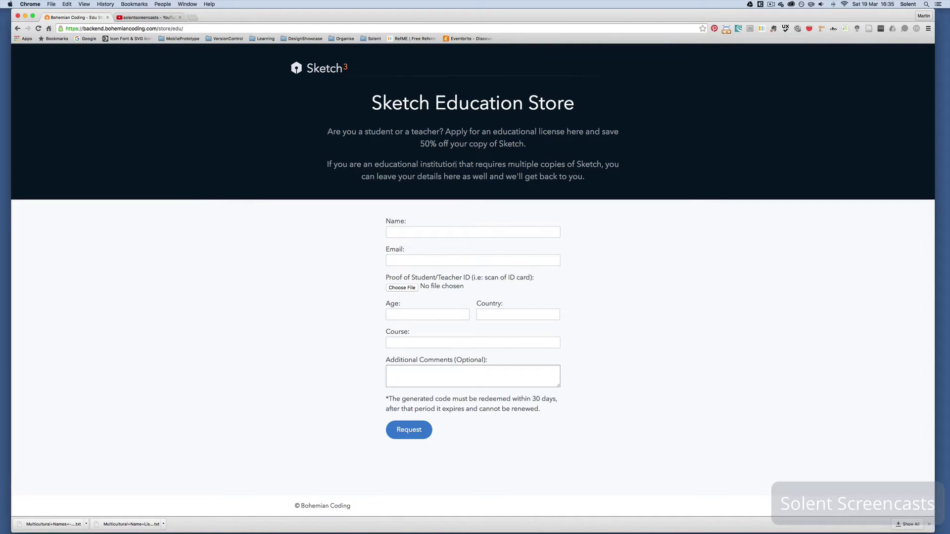
# Step: Minimize the browser, switch to Sketch with a blank untitled document, and make its window full screen
pyautogui.click(25, 16)
pyautogui.click(324, 258)
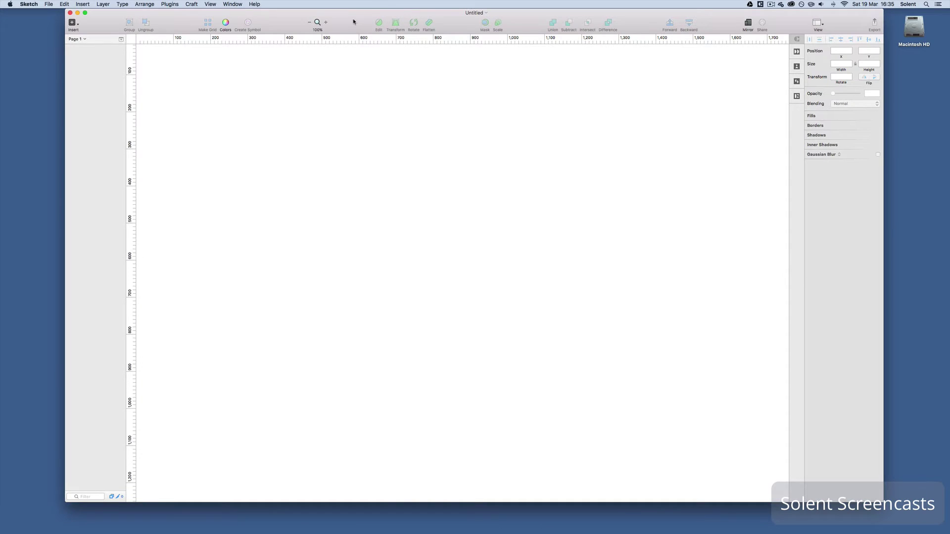
pyautogui.click(85, 14)
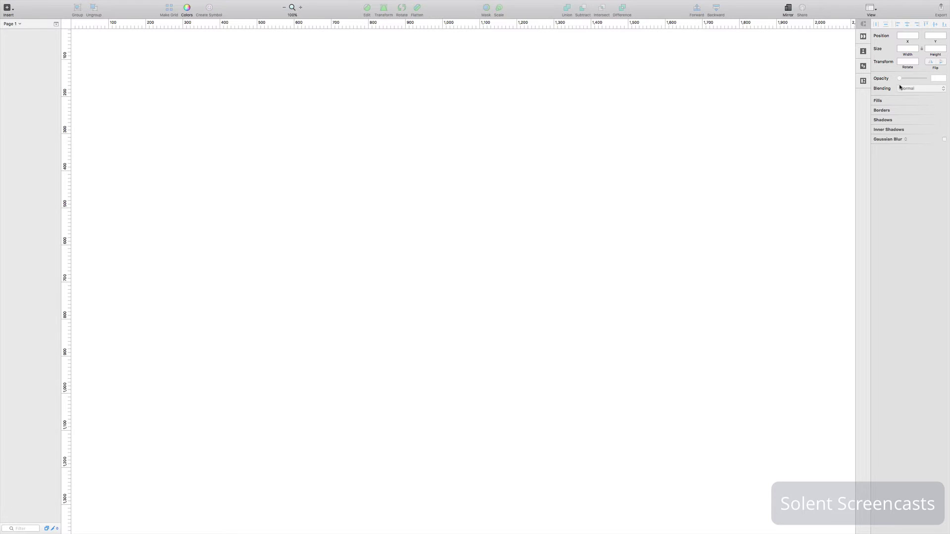
pyautogui.click(871, 8)
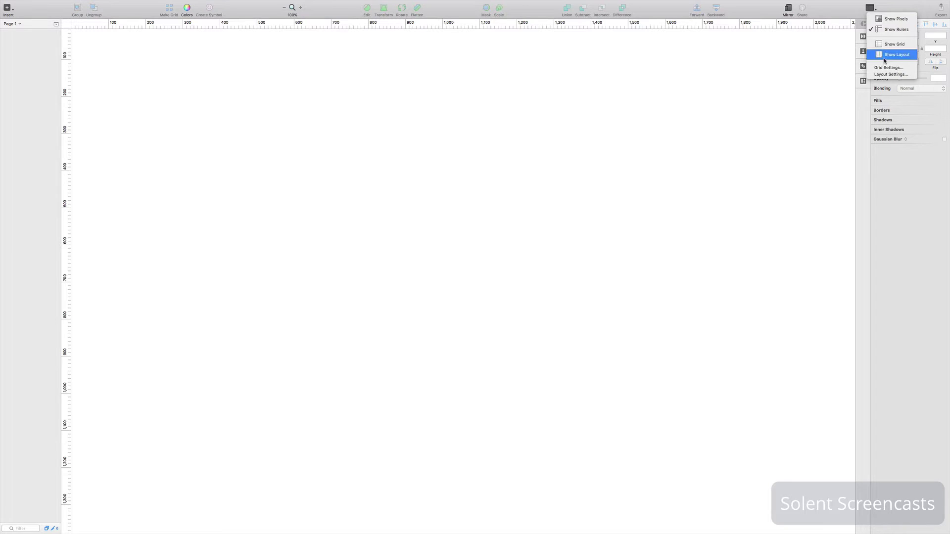
pyautogui.click(840, 11)
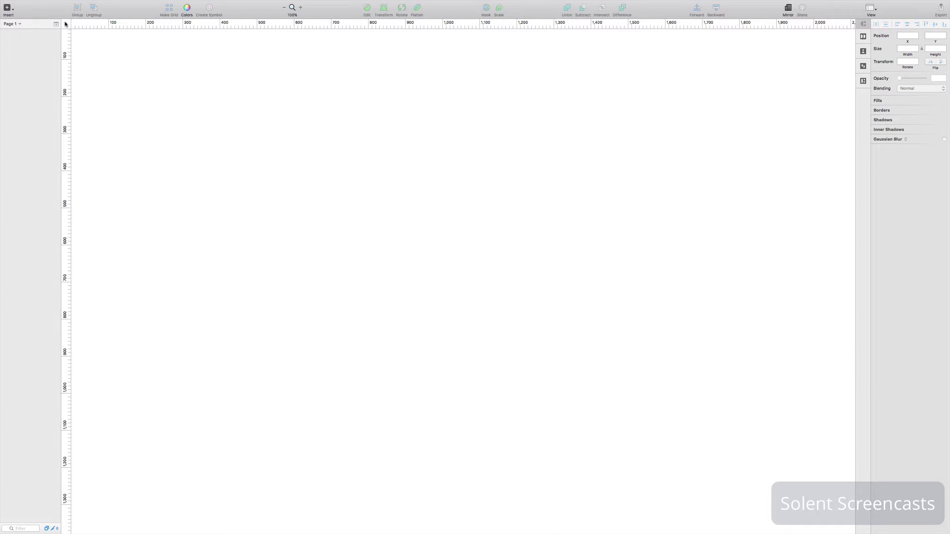
pyautogui.click(13, 10)
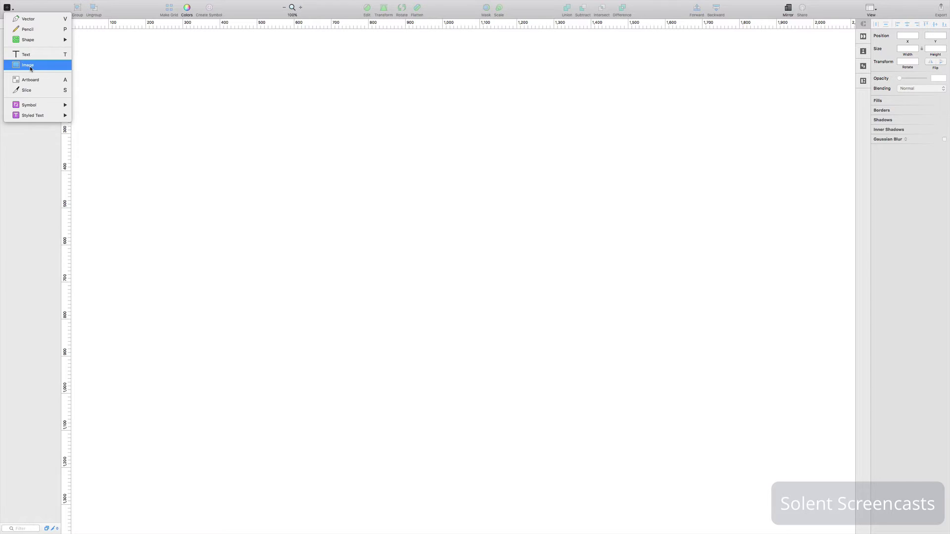
pyautogui.click(32, 3)
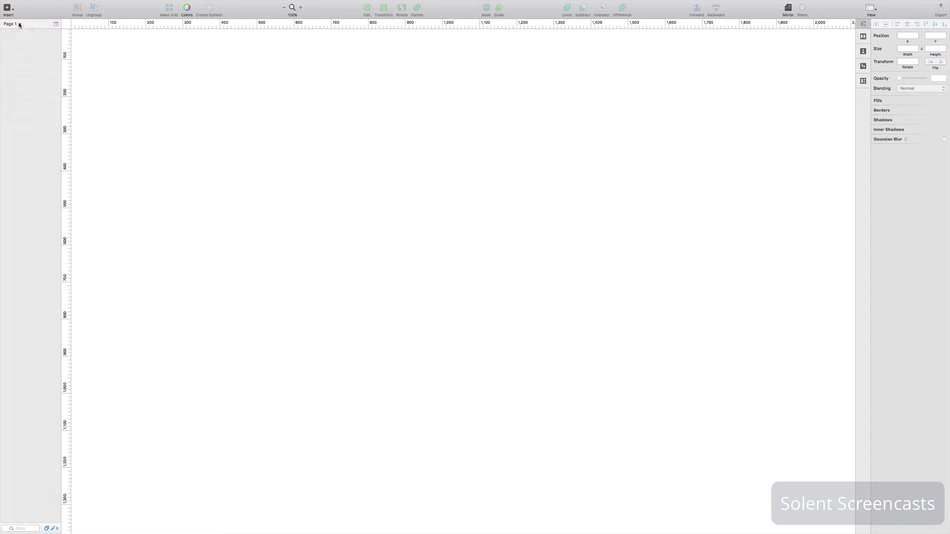
# Step: Try adding a second page from the page list, undo the addition, and hide the list
pyautogui.click(56, 24)
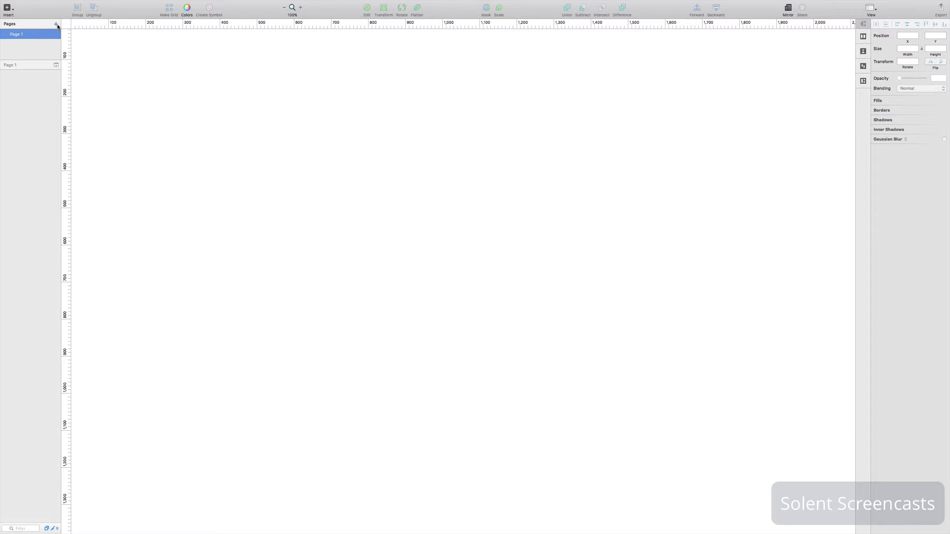
pyautogui.click(56, 24)
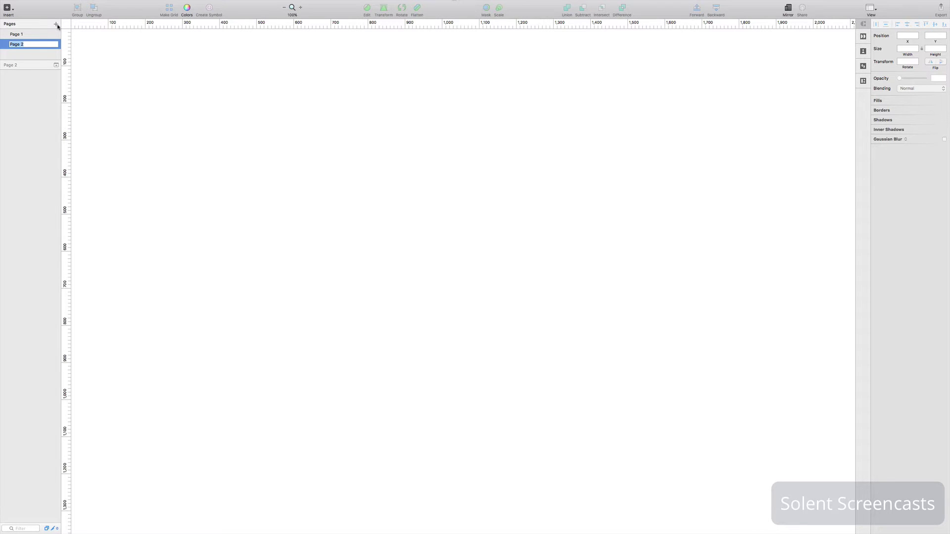
pyautogui.press('super+z')
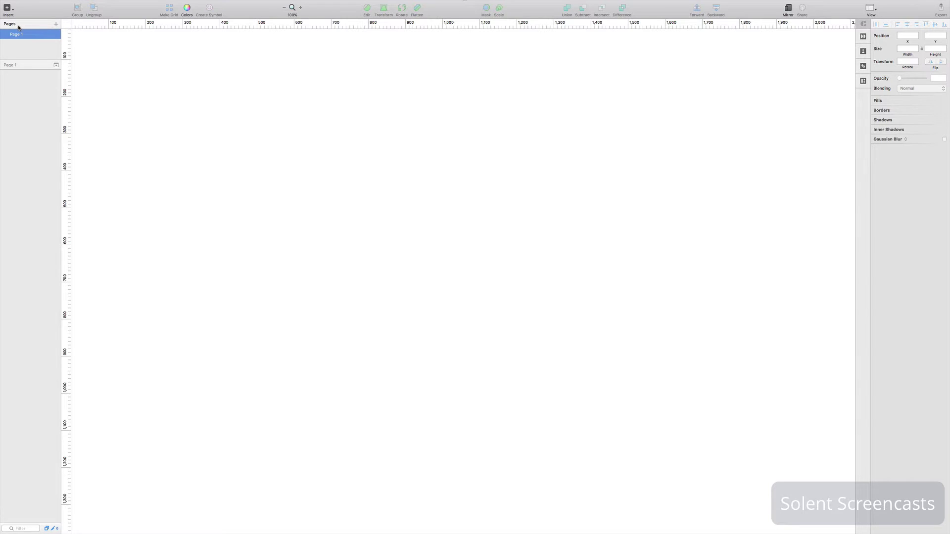
pyautogui.click(56, 65)
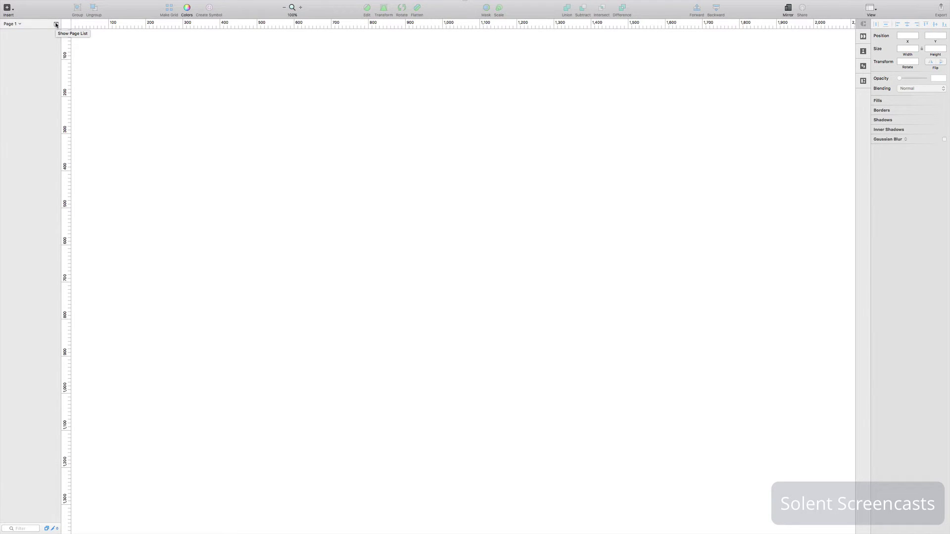
# Step: Rename Page 1 as MockUp in the page list and hide the list again
pyautogui.click(55, 24)
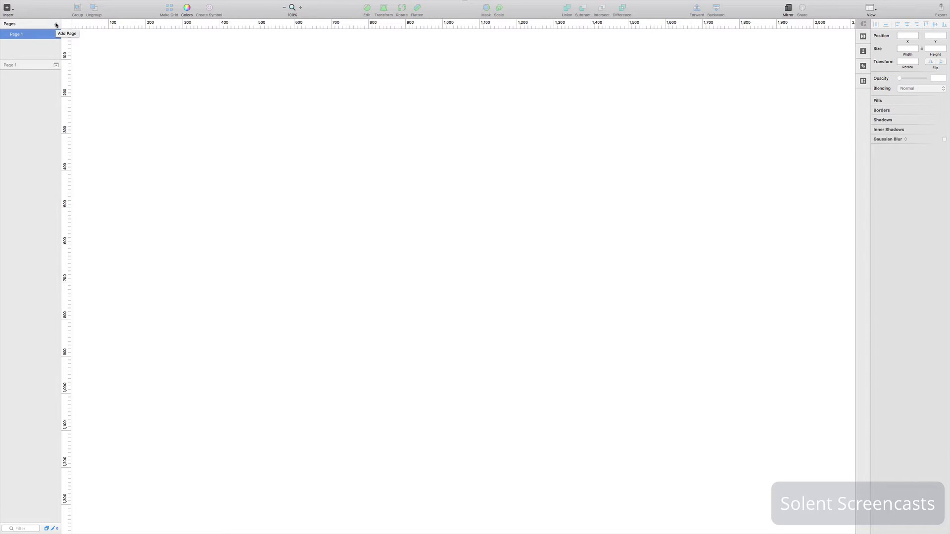
pyautogui.doubleClick(21, 35)
pyautogui.write('MockUp')
pyautogui.doubleClick(15, 35)
pyautogui.click(56, 66)
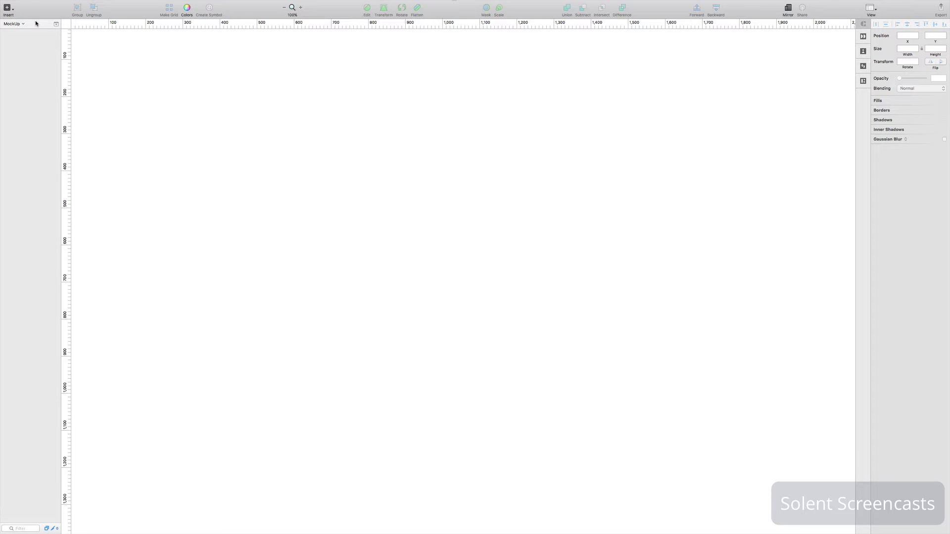
# Step: Start the Artboard tool and collapse all expanded categories in the list of artboard presets
pyautogui.click(11, 8)
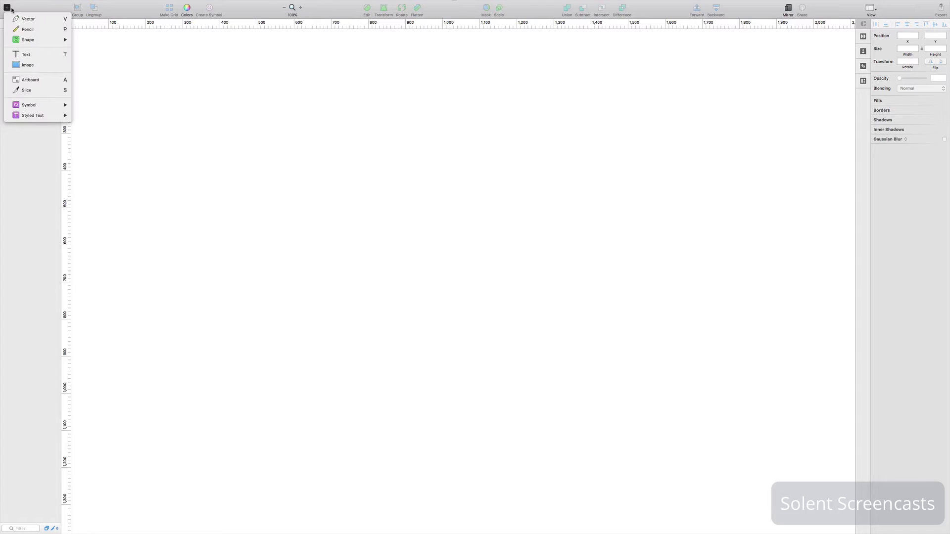
pyautogui.click(38, 79)
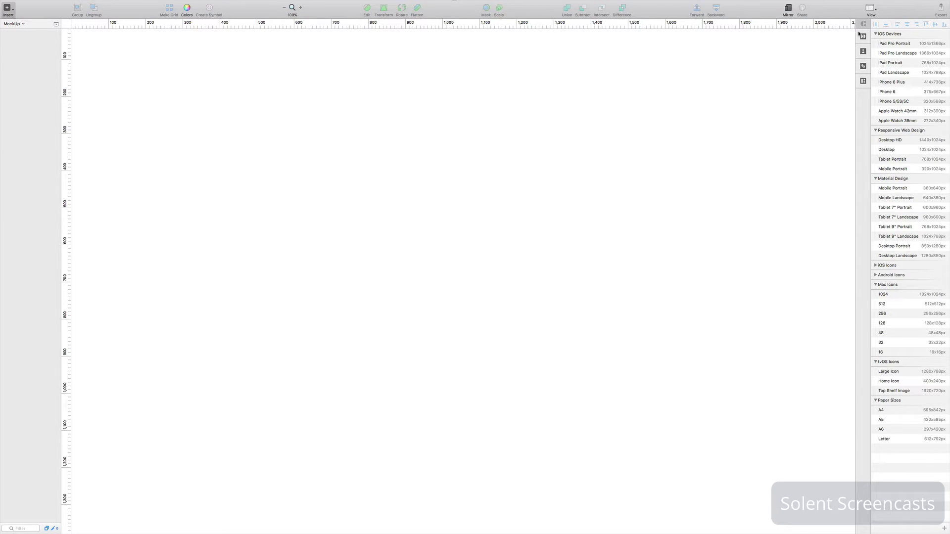
pyautogui.click(876, 33)
pyautogui.click(876, 43)
pyautogui.click(876, 54)
pyautogui.click(876, 83)
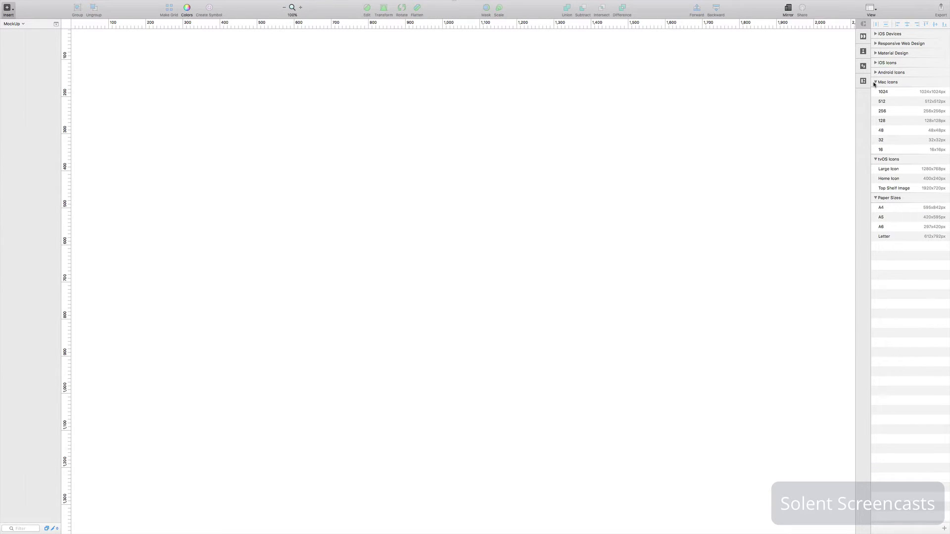
pyautogui.click(875, 92)
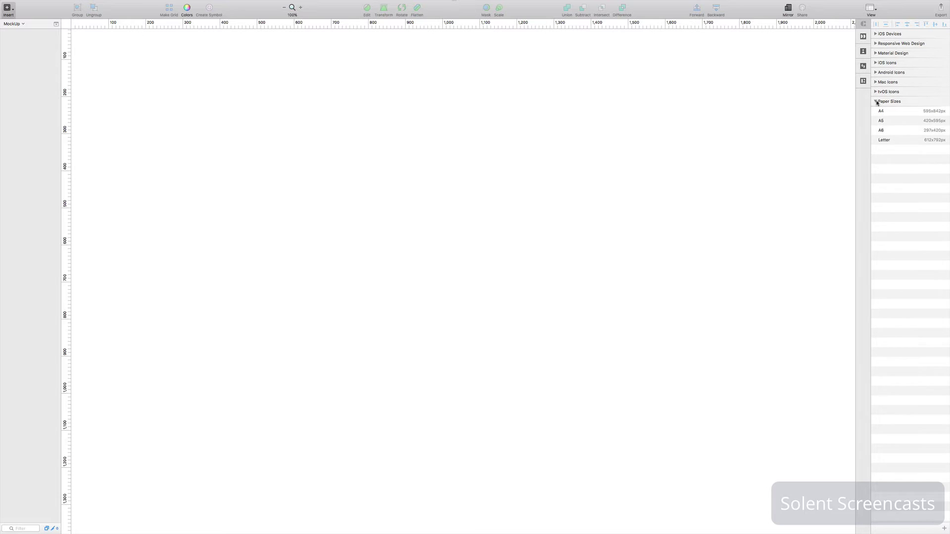
pyautogui.click(876, 101)
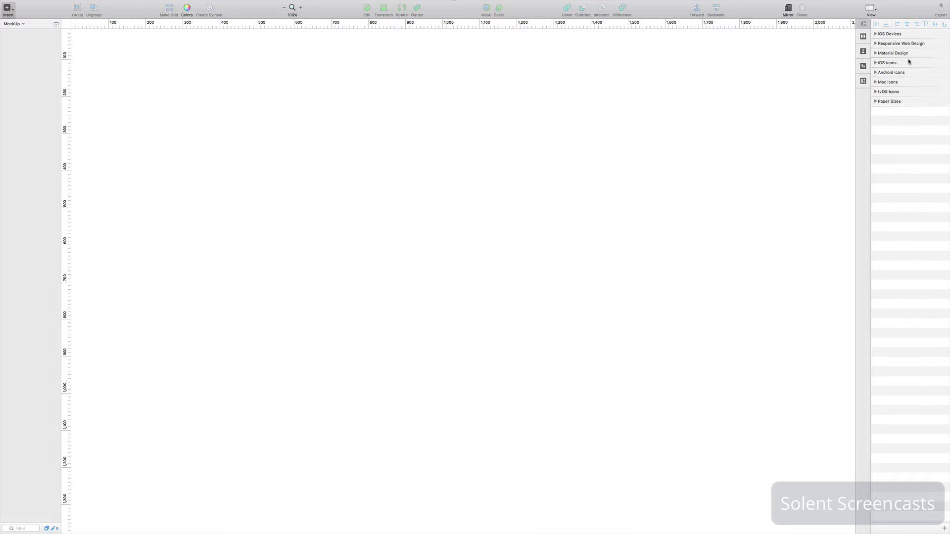
# Step: Examine the preset sizes in each artboard category in turn, from iOS Devices through Paper Sizes
pyautogui.click(876, 35)
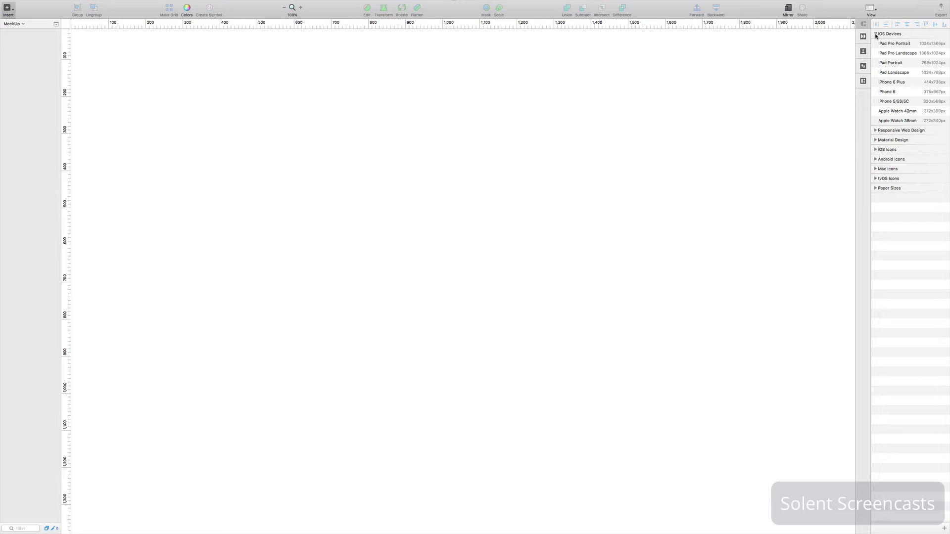
pyautogui.click(876, 34)
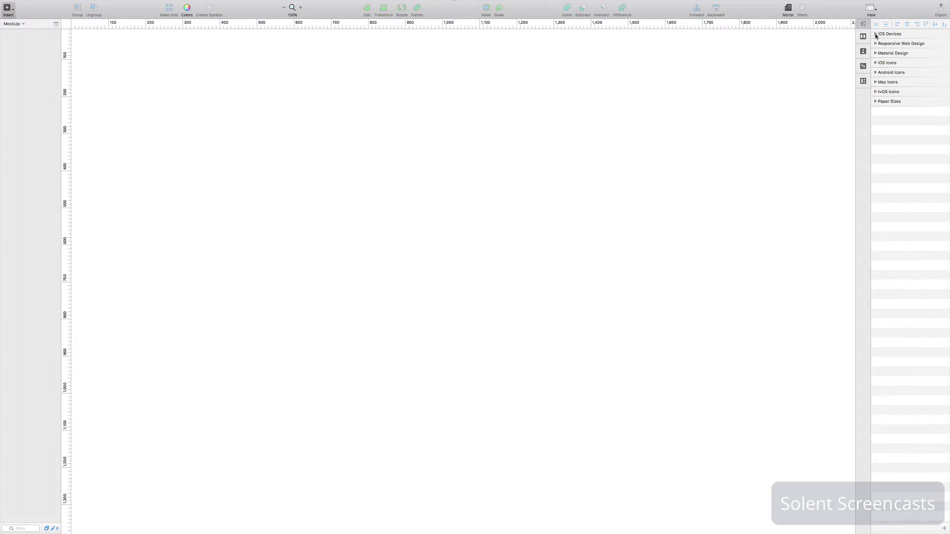
pyautogui.click(875, 44)
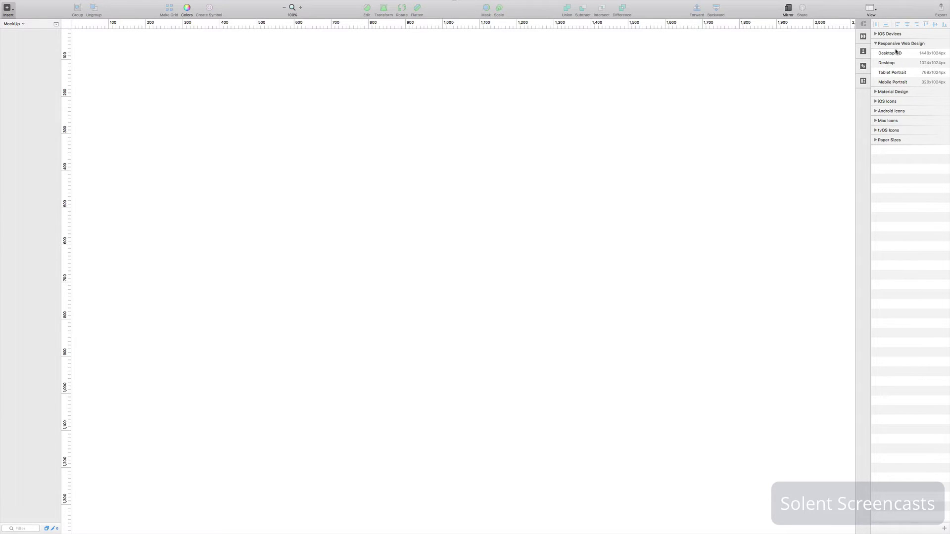
pyautogui.click(876, 44)
pyautogui.click(876, 54)
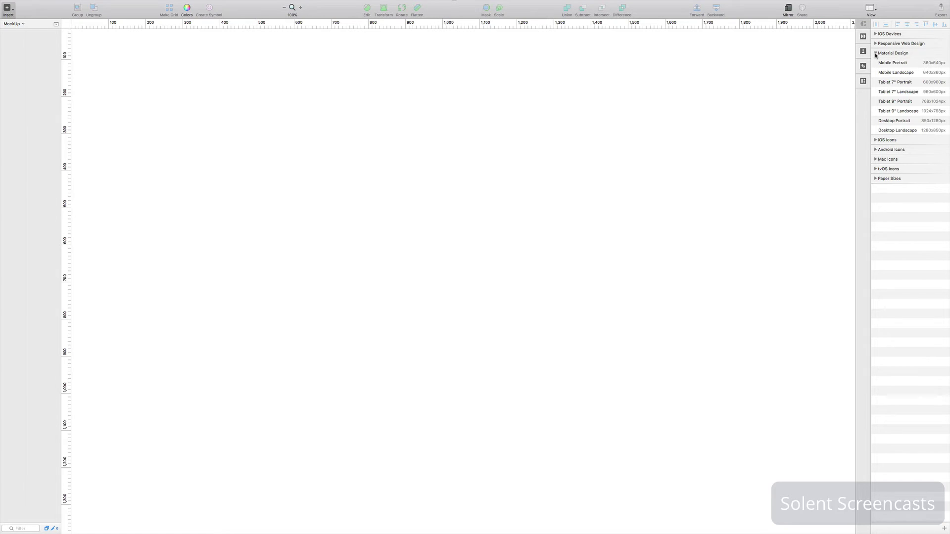
pyautogui.click(876, 53)
pyautogui.click(875, 64)
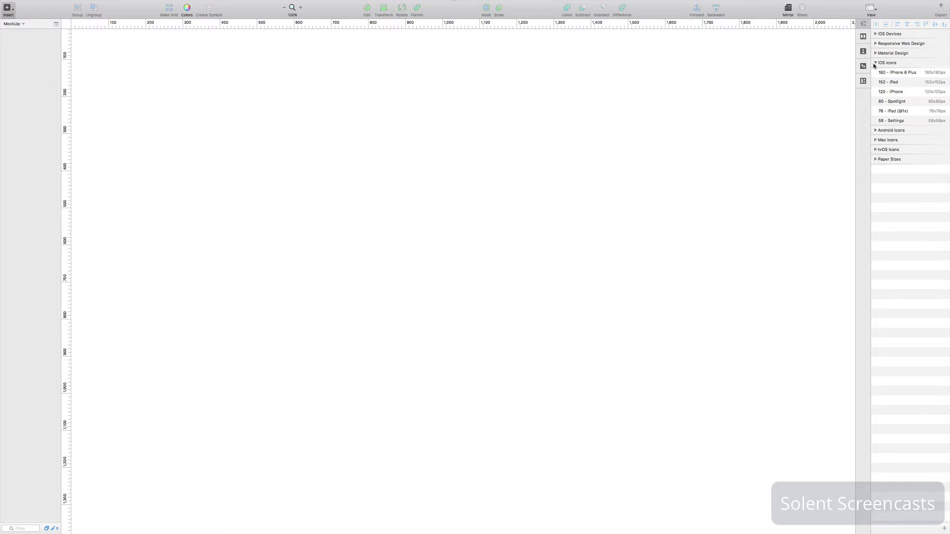
pyautogui.click(875, 63)
pyautogui.click(875, 73)
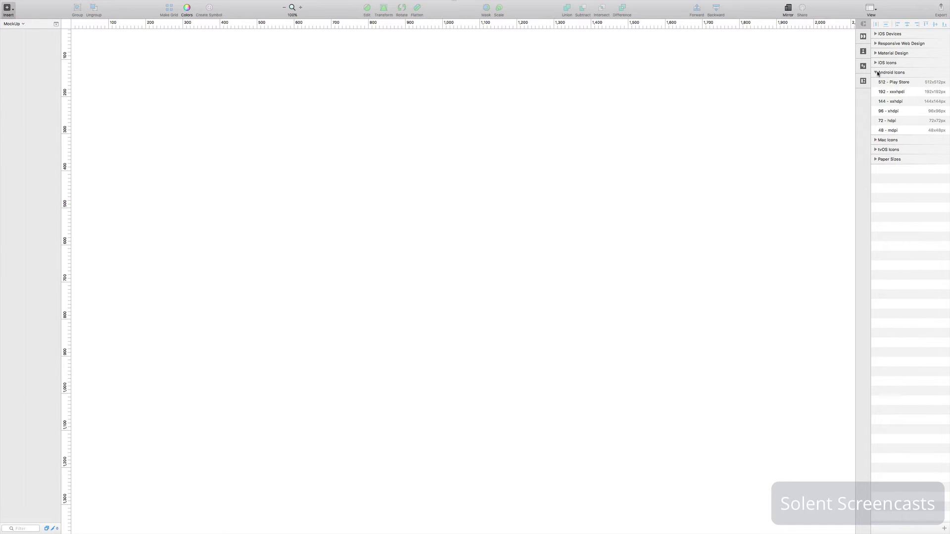
pyautogui.click(876, 73)
pyautogui.click(875, 82)
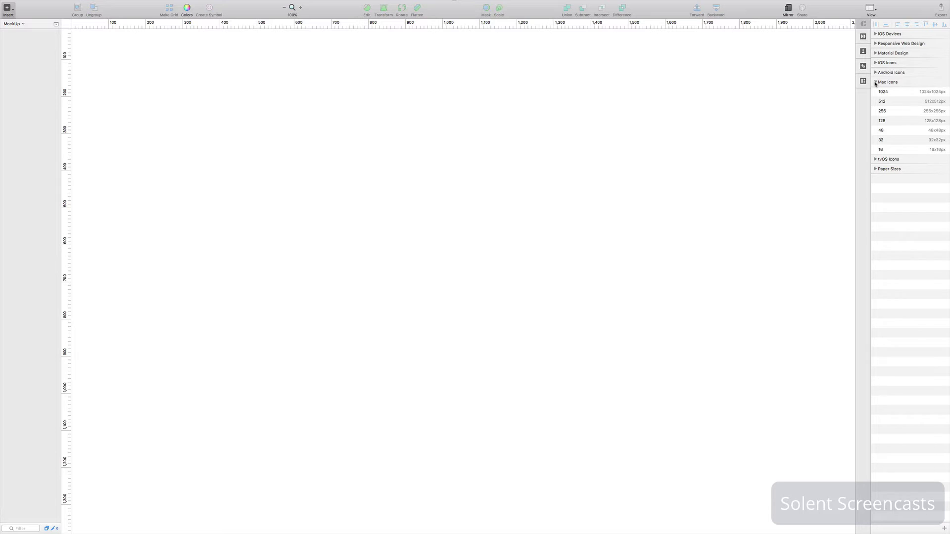
pyautogui.click(876, 83)
pyautogui.click(875, 92)
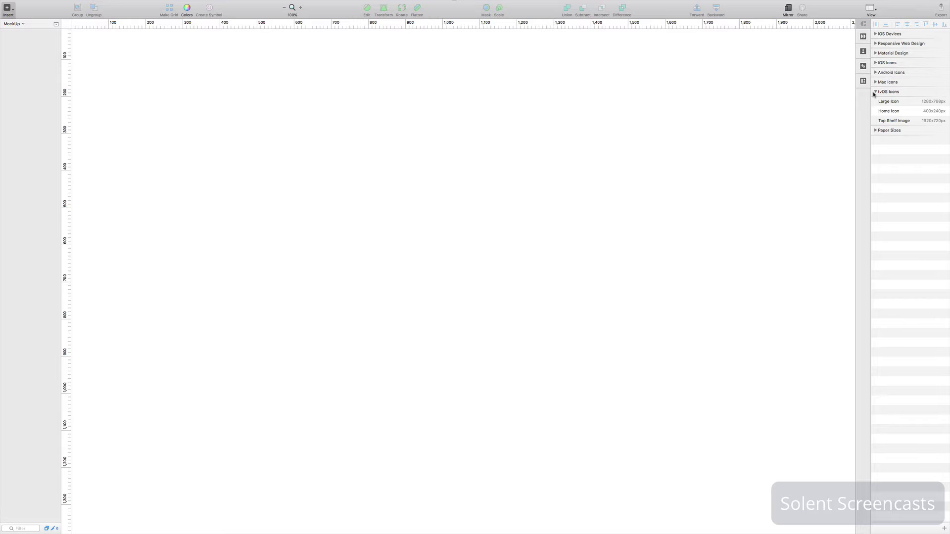
pyautogui.click(874, 92)
pyautogui.click(876, 102)
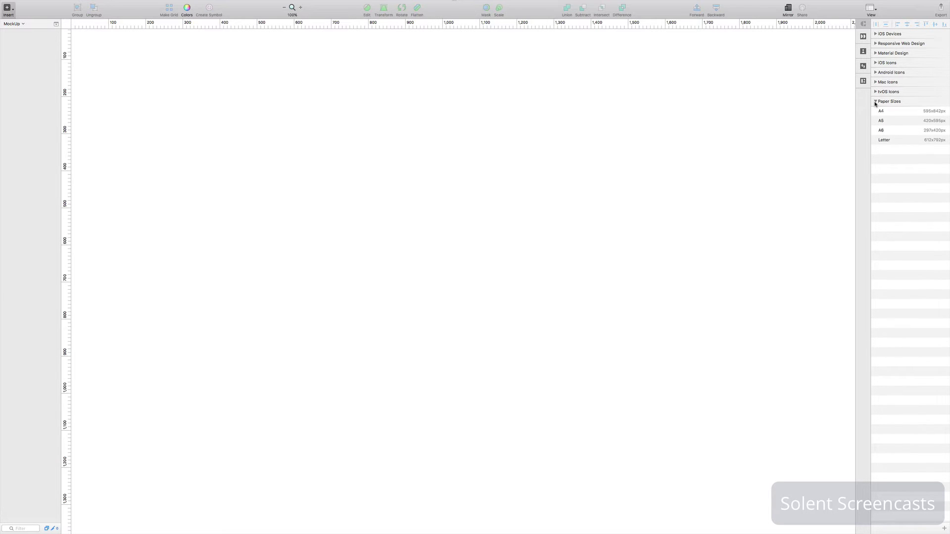
pyautogui.click(875, 102)
# Step: Add an artboard to the MockUp page using the iPhone 5/5S/5C preset from the iOS Devices category
pyautogui.click(876, 34)
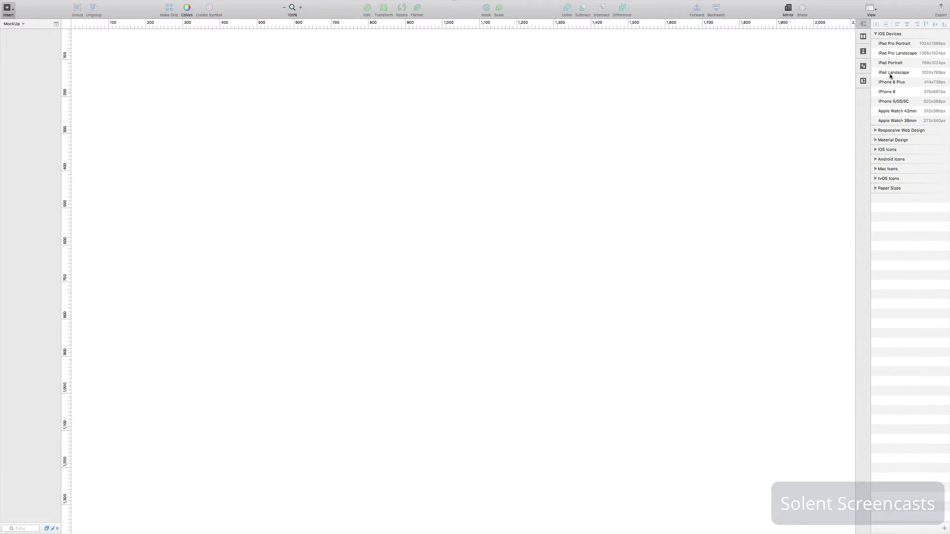
pyautogui.click(910, 102)
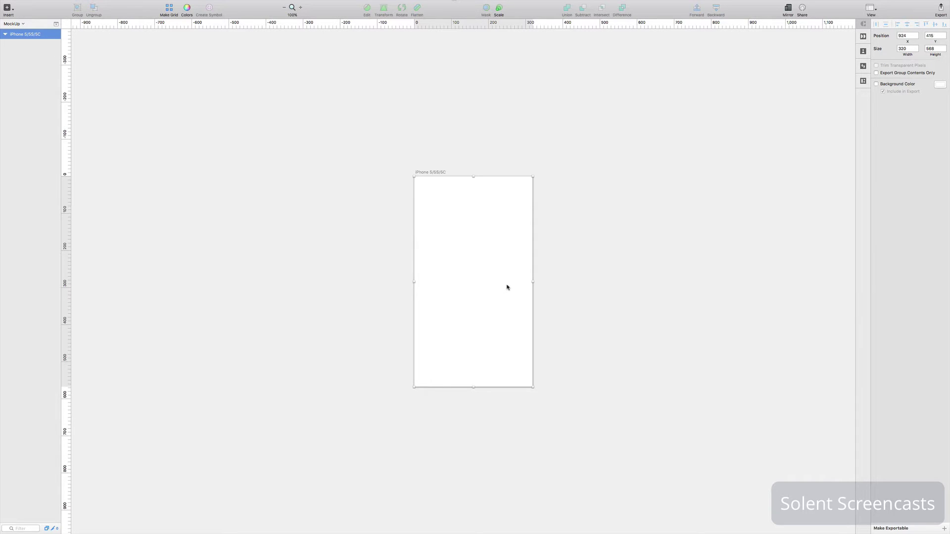
# Step: Rename the iPhone 5/5S/5C artboard as home and move it to about X 746, Y 403
pyautogui.scroll(-3, 484, 207)
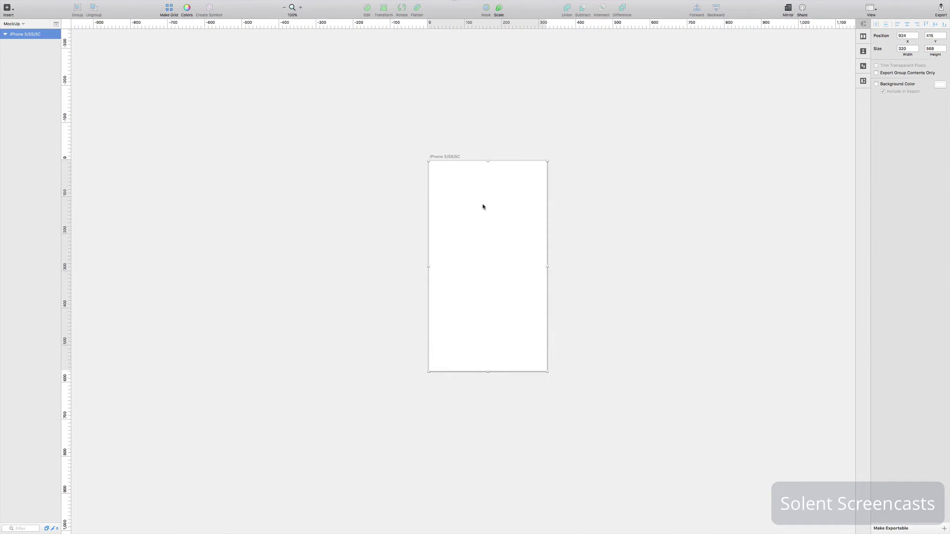
pyautogui.hscroll(5, 484, 207)
pyautogui.scroll(-1, 484, 207)
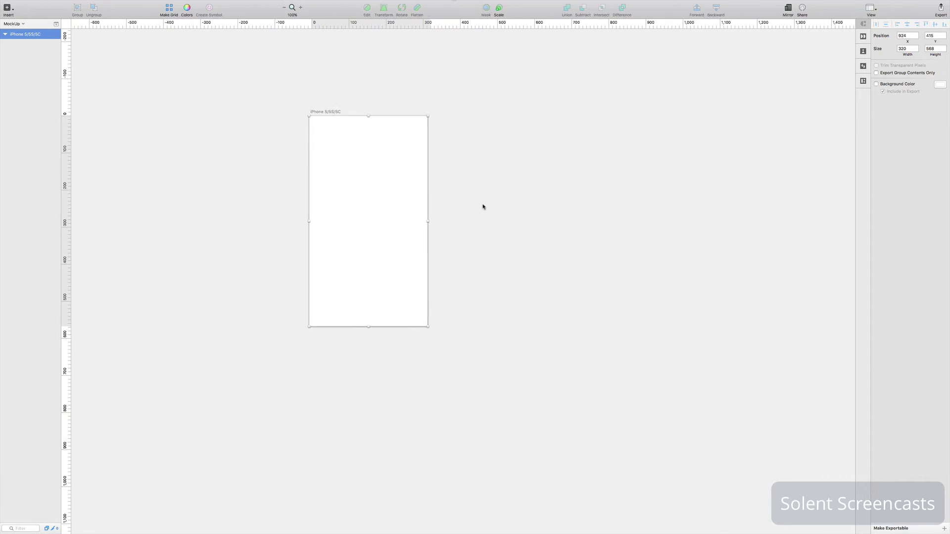
pyautogui.scroll(-1, 484, 207)
pyautogui.hscroll(4, 484, 206)
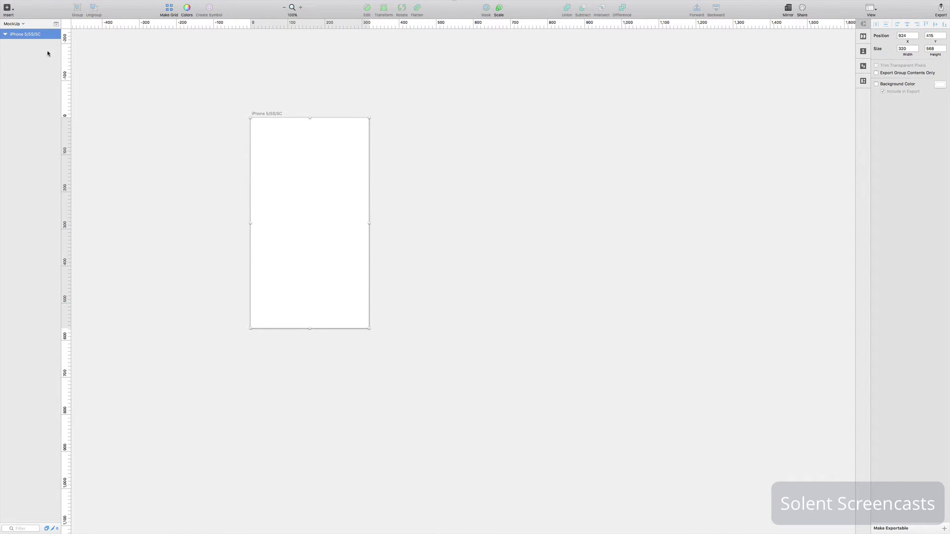
pyautogui.doubleClick(33, 36)
pyautogui.write('home')
pyautogui.press('Return')
pyautogui.moveTo(335, 184); pyautogui.dragTo(268, 178)
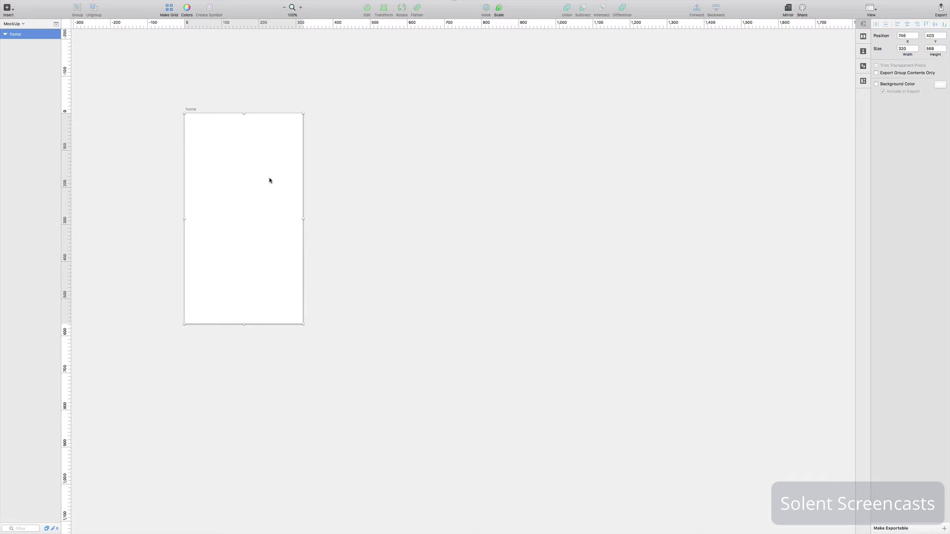
# Step: Duplicate the home artboard twice, placing the copies side by side to its right
pyautogui.click(193, 111)
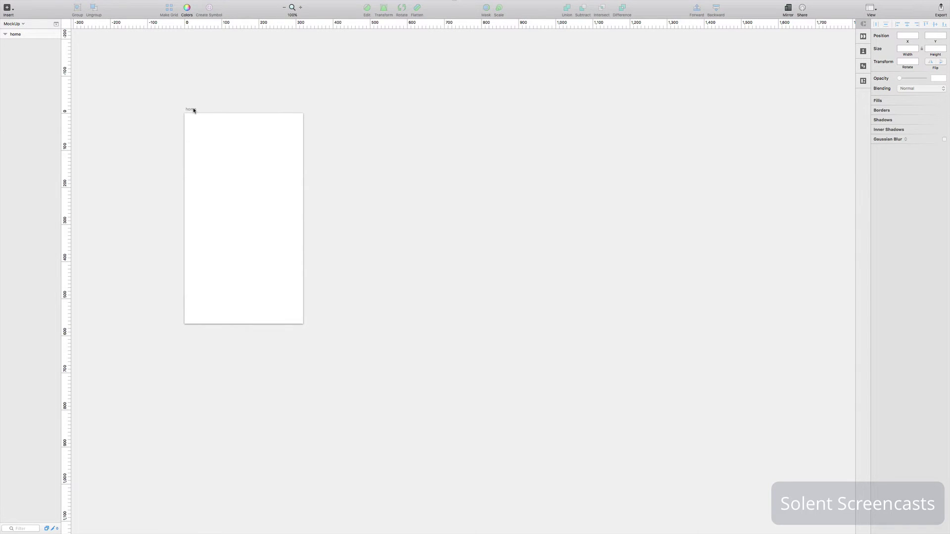
pyautogui.click(20, 35)
pyautogui.press('alt')
pyautogui.moveTo(198, 126); pyautogui.dragTo(476, 126)
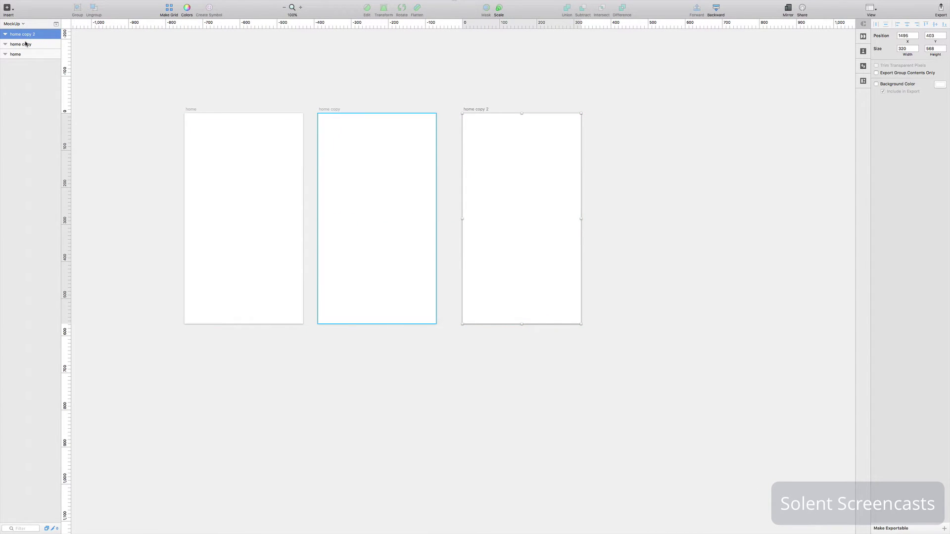
# Step: Delete both copies of the home artboard
pyautogui.press('Delete')
pyautogui.click(352, 153)
pyautogui.press('Delete')
# Step: Make a grid from the home artboard with 1 row, 3 columns and an increased column margin, duplicating layers to fill missing cells
pyautogui.click(223, 161)
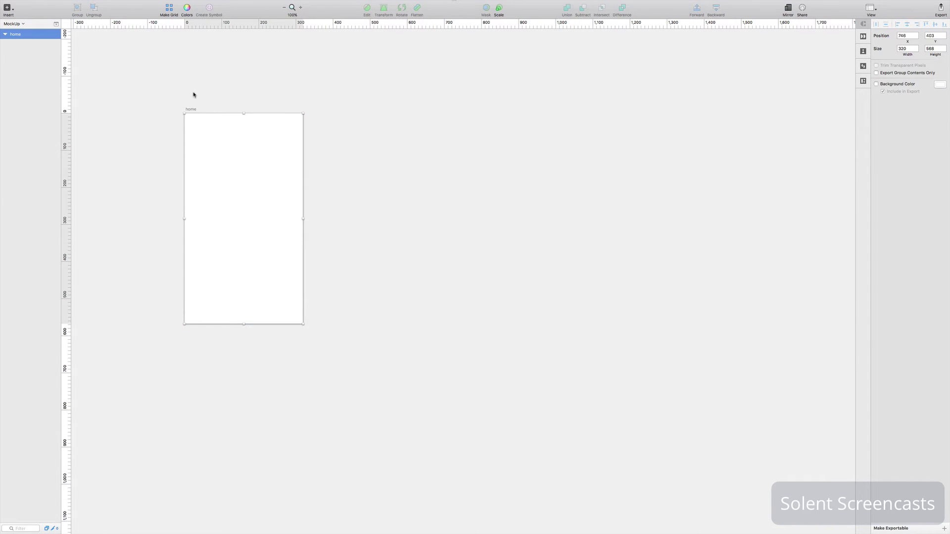
pyautogui.click(169, 10)
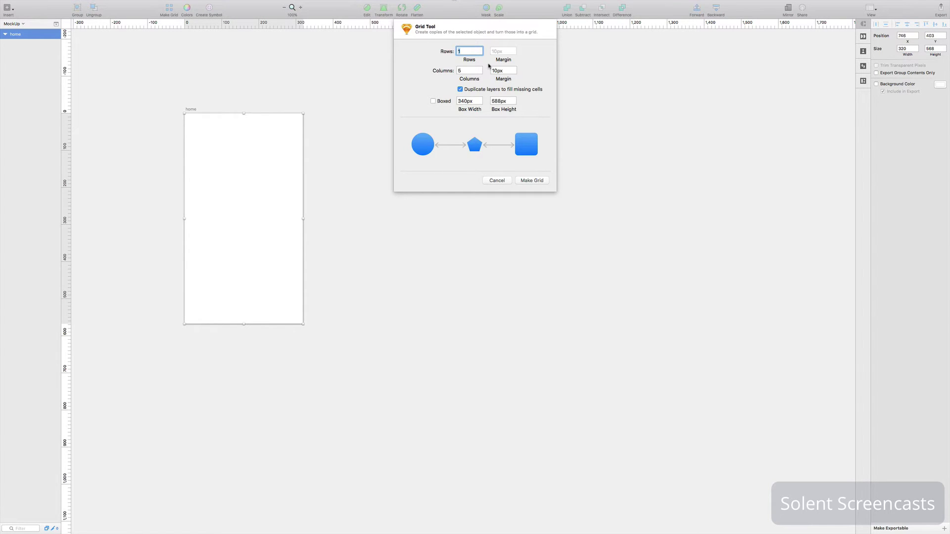
pyautogui.press('Tab')
pyautogui.write('3')
pyautogui.click(515, 68)
pyautogui.click(514, 69)
pyautogui.click(533, 181)
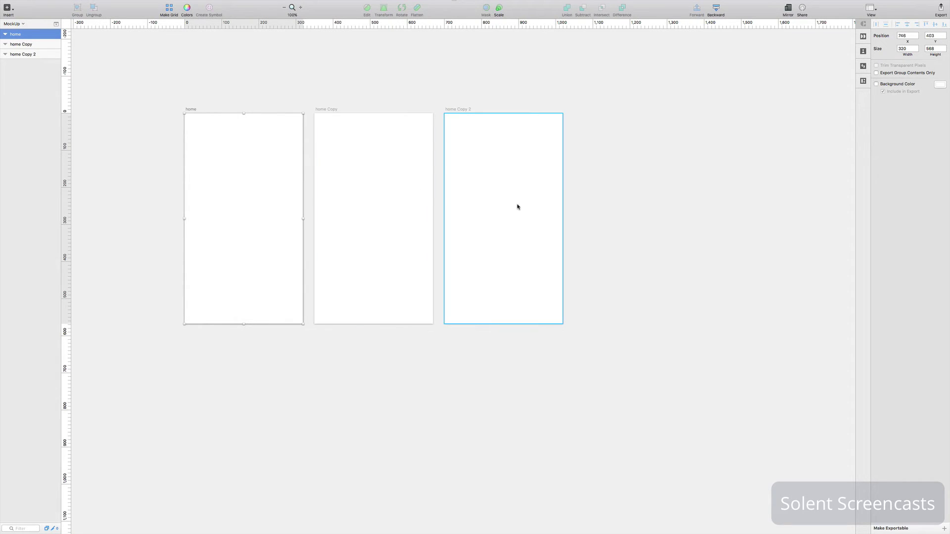
# Step: Rename the second artboard as about and the third as contact
pyautogui.doubleClick(23, 45)
pyautogui.write('about')
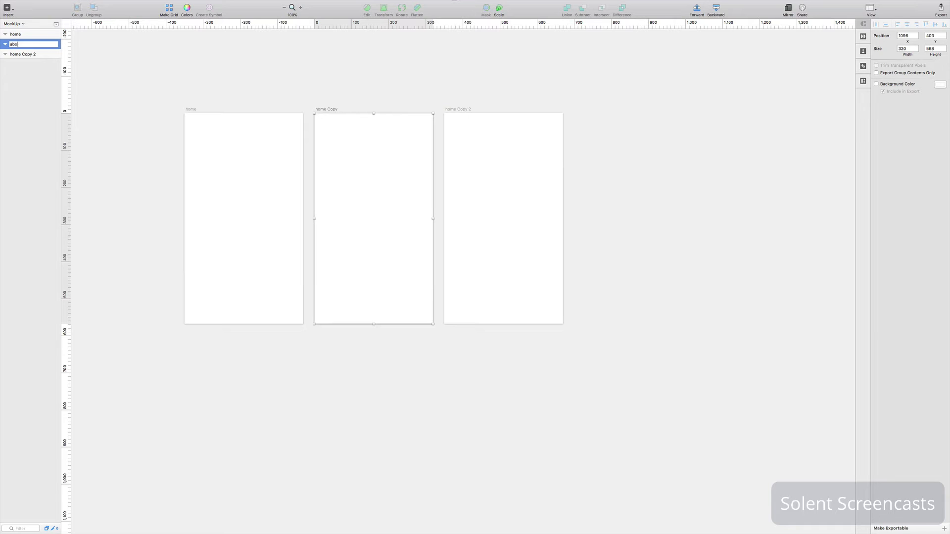
pyautogui.doubleClick(19, 54)
pyautogui.write('contact')
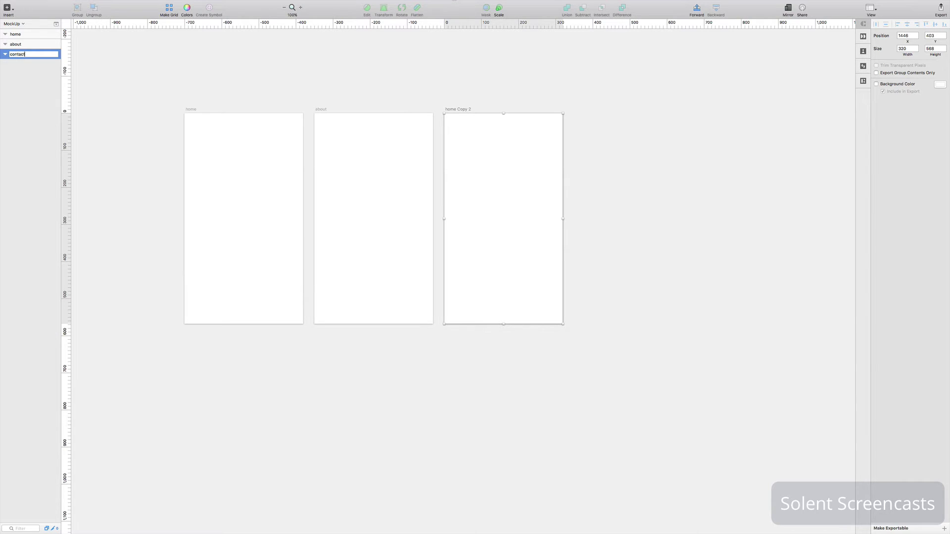
pyautogui.click(23, 65)
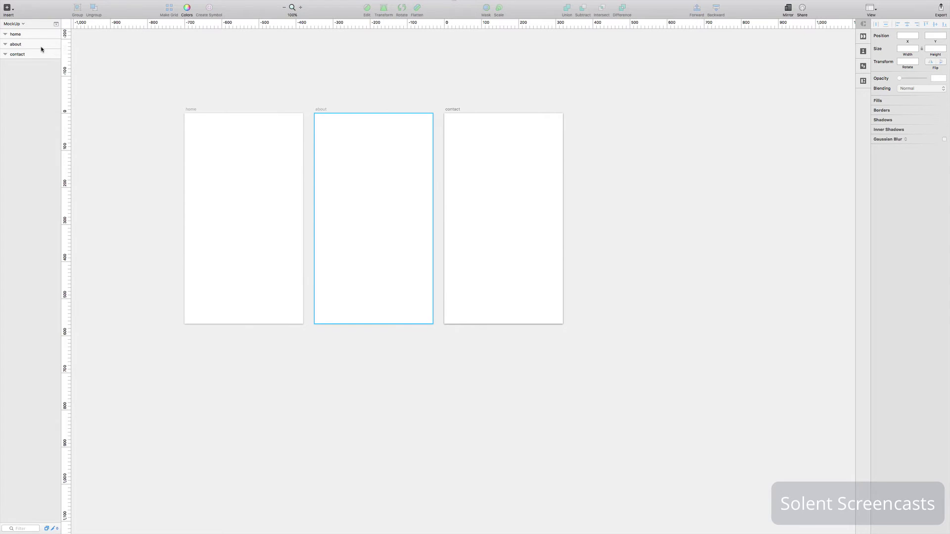
# Step: Try a blue 4A90E2 background color on the home artboard, restoring it to white and disabling it again
pyautogui.click(235, 153)
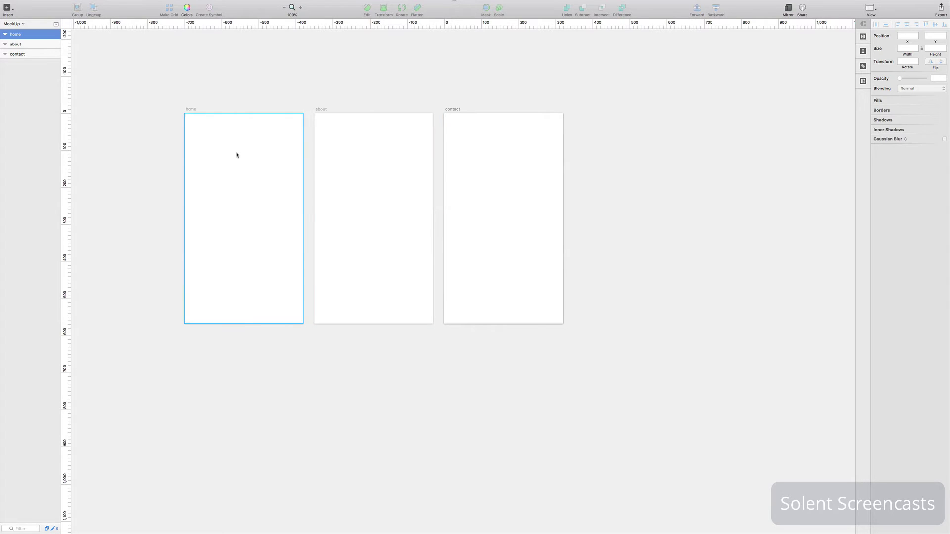
pyautogui.click(401, 193)
pyautogui.click(519, 181)
pyautogui.click(266, 192)
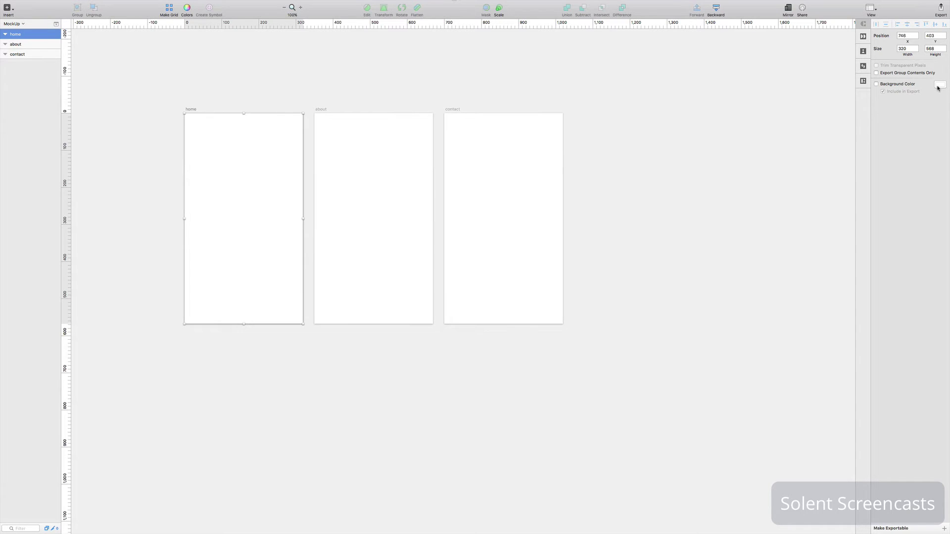
pyautogui.click(883, 85)
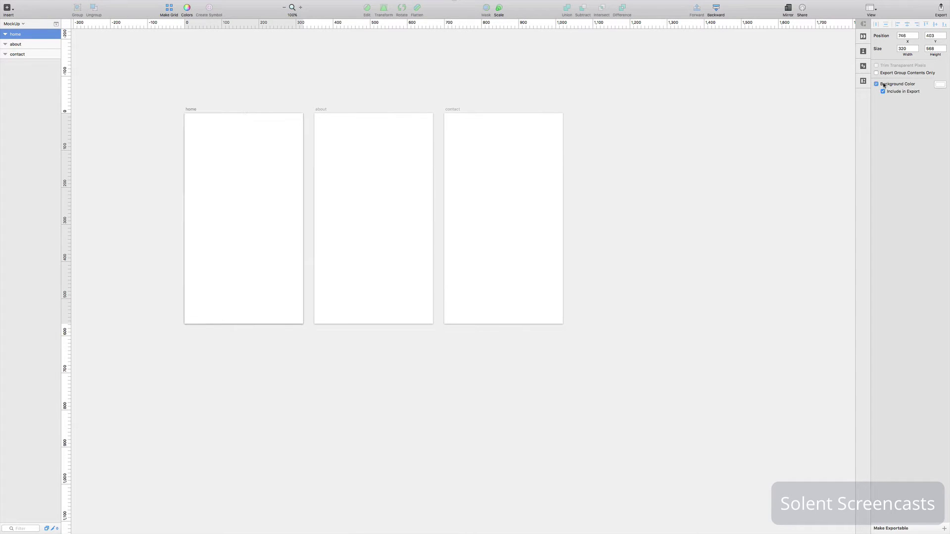
pyautogui.click(941, 85)
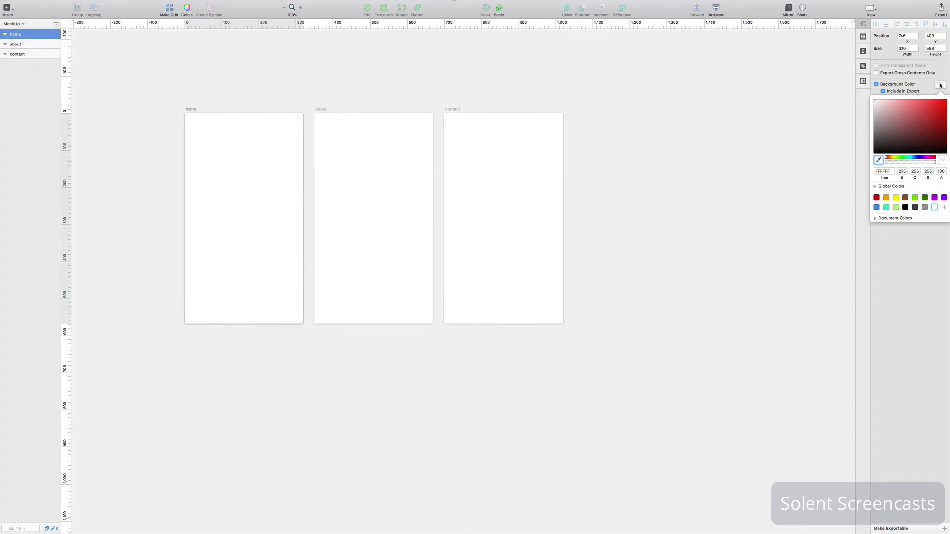
pyautogui.click(876, 207)
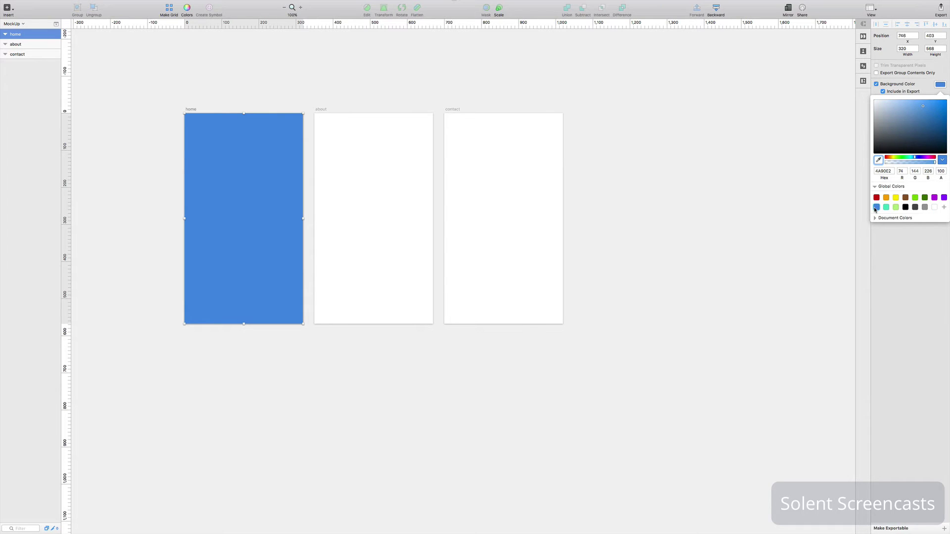
pyautogui.click(933, 207)
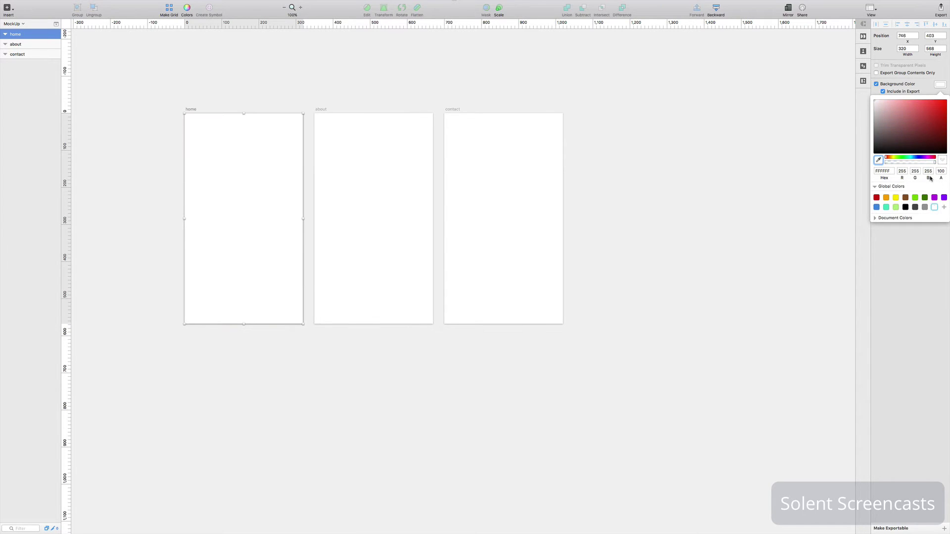
pyautogui.click(884, 85)
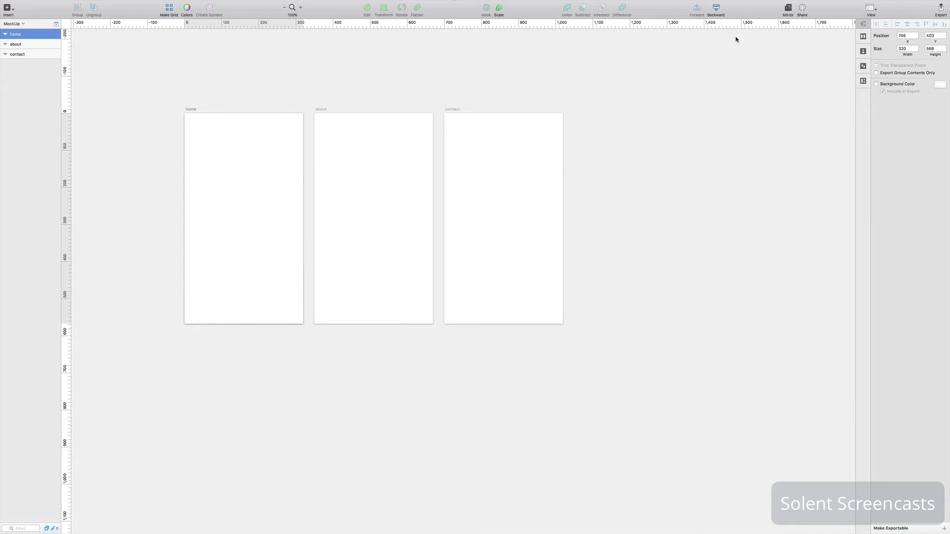
# Step: Draw a header rectangle about 320 by 67 across the top of the home artboard
pyautogui.click(215, 168)
pyautogui.click(13, 8)
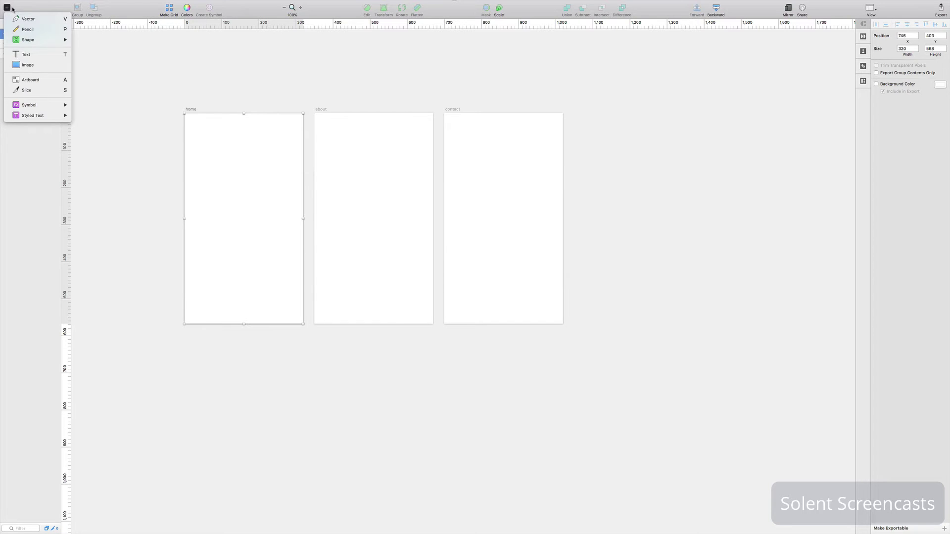
pyautogui.moveTo(45, 39)
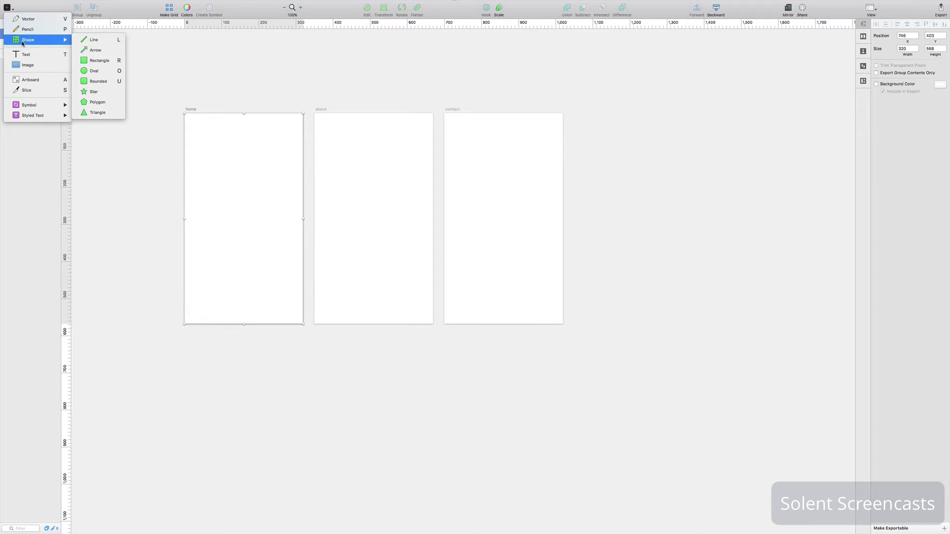
pyautogui.click(91, 59)
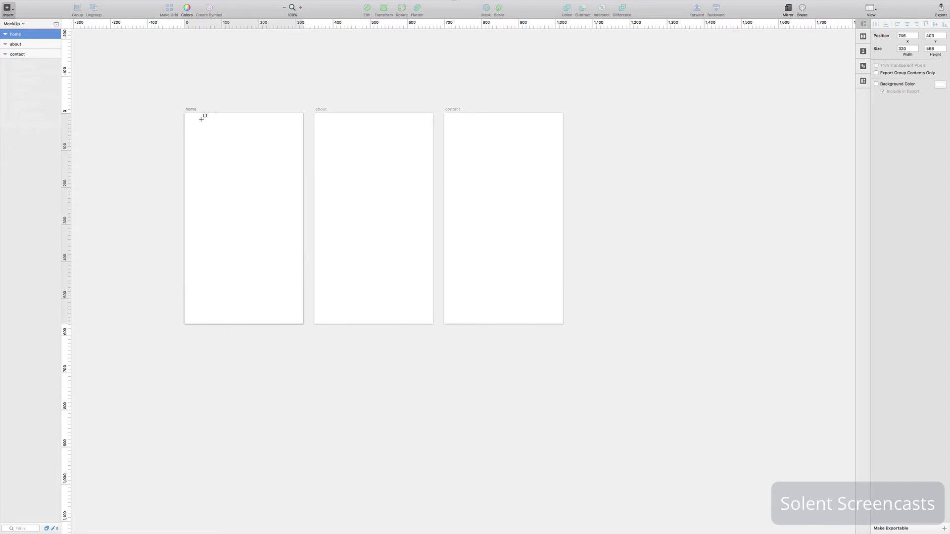
pyautogui.moveTo(184, 113); pyautogui.dragTo(301, 138)
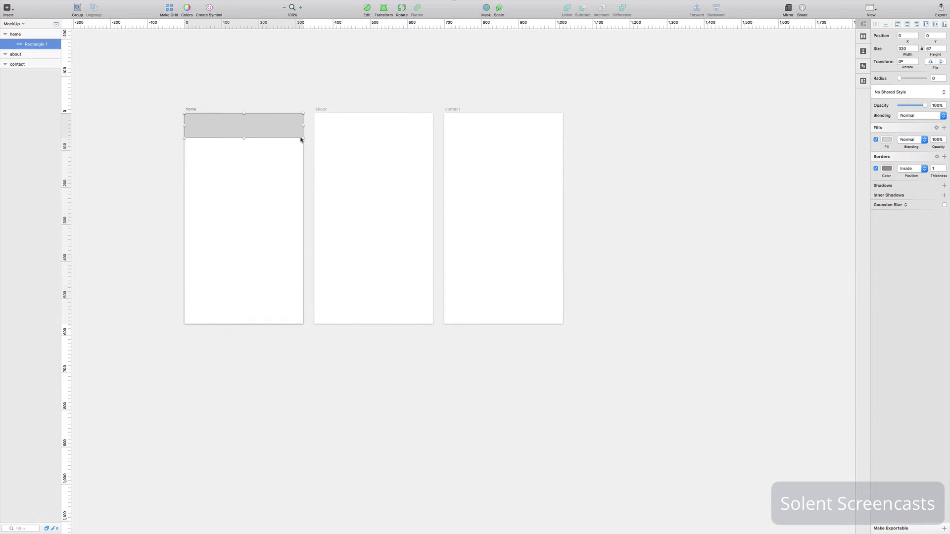
# Step: Turn off the header rectangle's border and fill it with the blue 4A90E2 global color
pyautogui.click(877, 169)
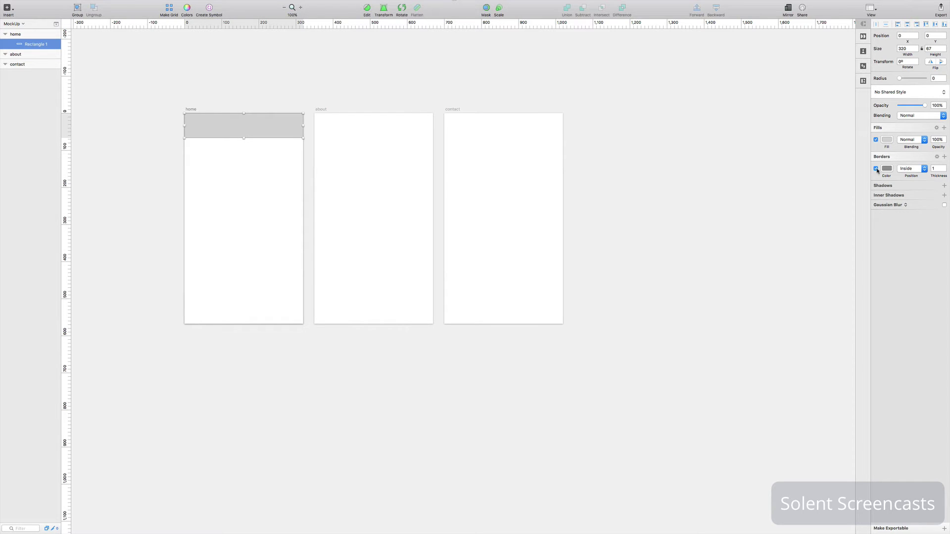
pyautogui.click(887, 141)
pyautogui.click(876, 271)
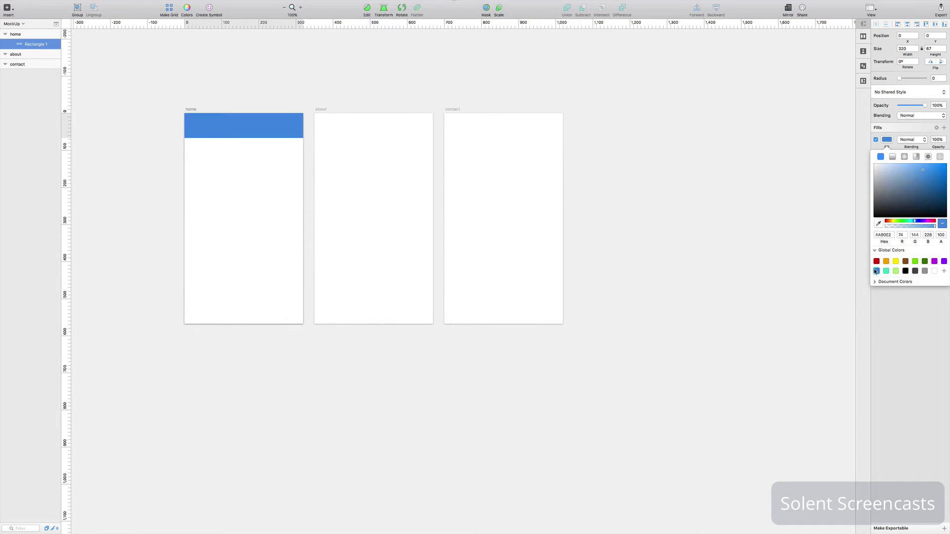
# Step: Duplicate the blue header bar to the bottom edge of the home artboard at Y 501 and close the color picker
pyautogui.click(279, 135)
pyautogui.moveTo(280, 134); pyautogui.dragTo(278, 316)
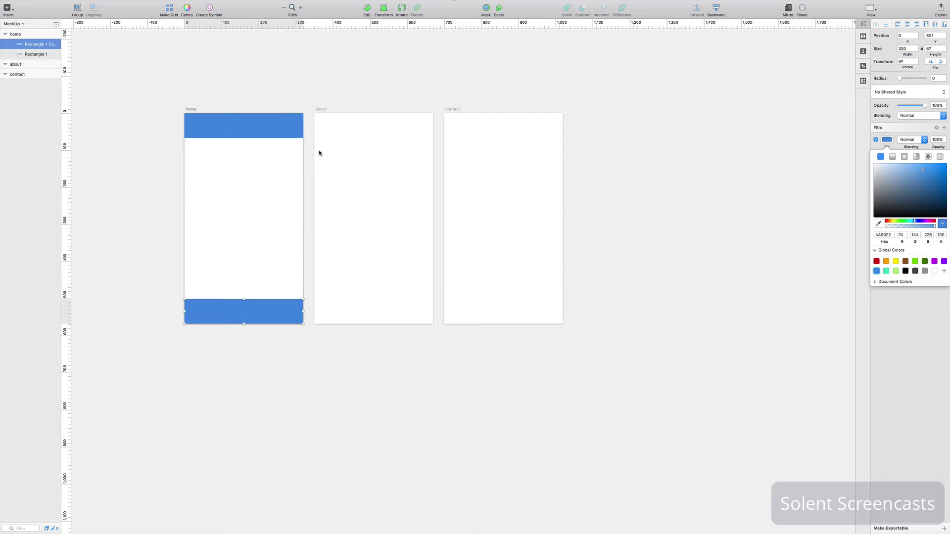
pyautogui.click(325, 112)
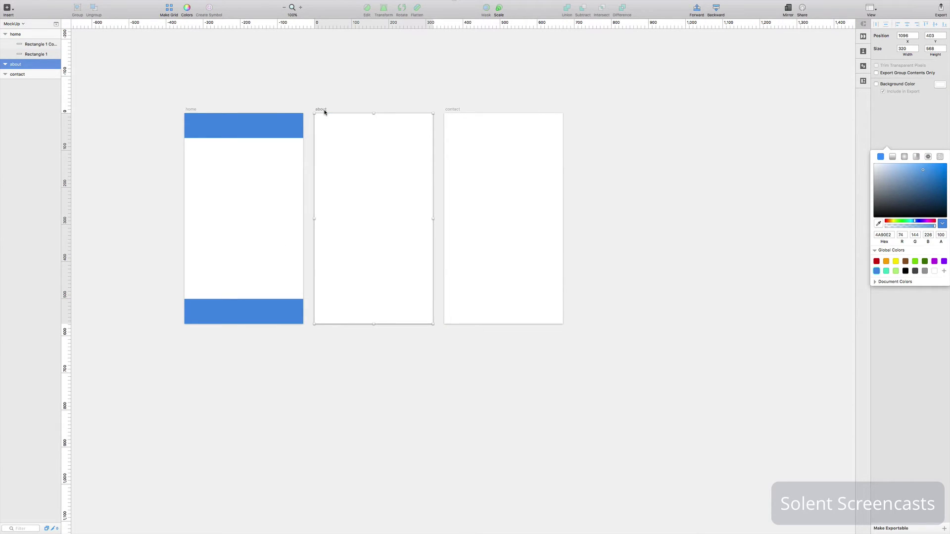
pyautogui.click(253, 168)
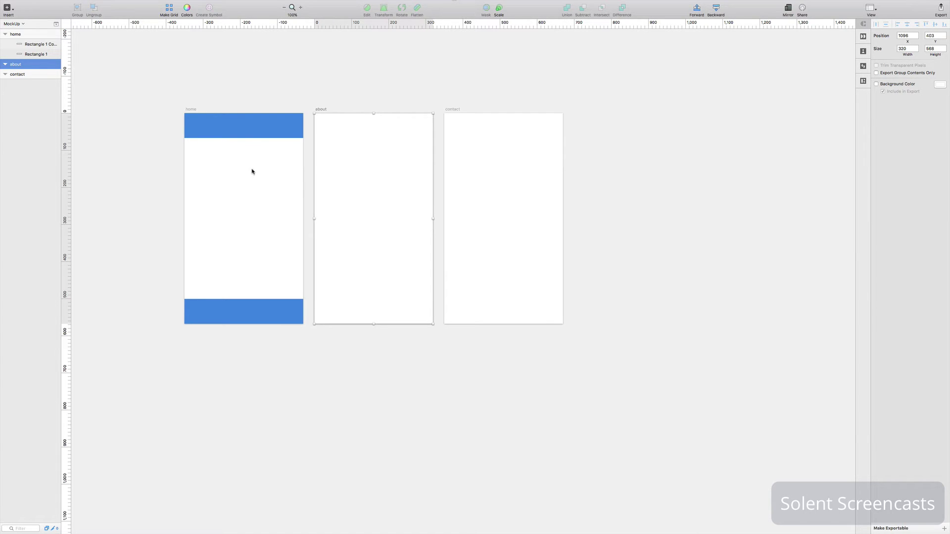
# Step: Duplicate the home artboard with its blue bars twice, placing both copies to the right of the contact artboard
pyautogui.click(248, 177)
pyautogui.click(7, 32)
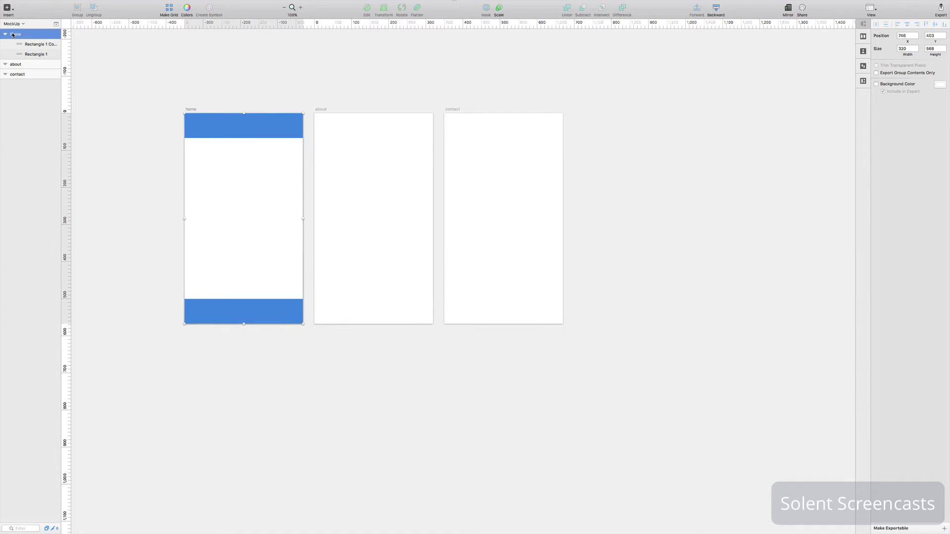
pyautogui.moveTo(265, 185); pyautogui.dragTo(787, 183)
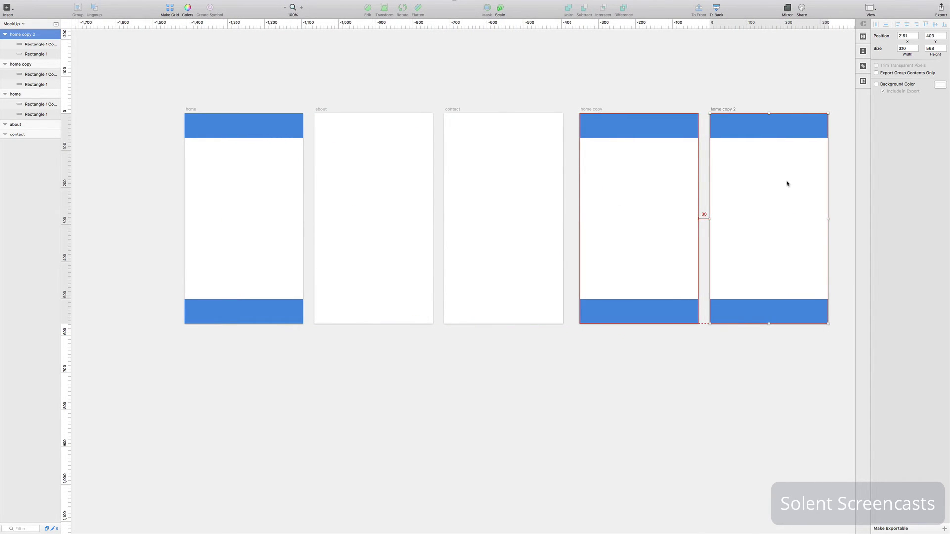
# Step: Delete both duplicated home artboards beyond the contact artboard, including all their layers
pyautogui.click(649, 125)
pyautogui.click(591, 109)
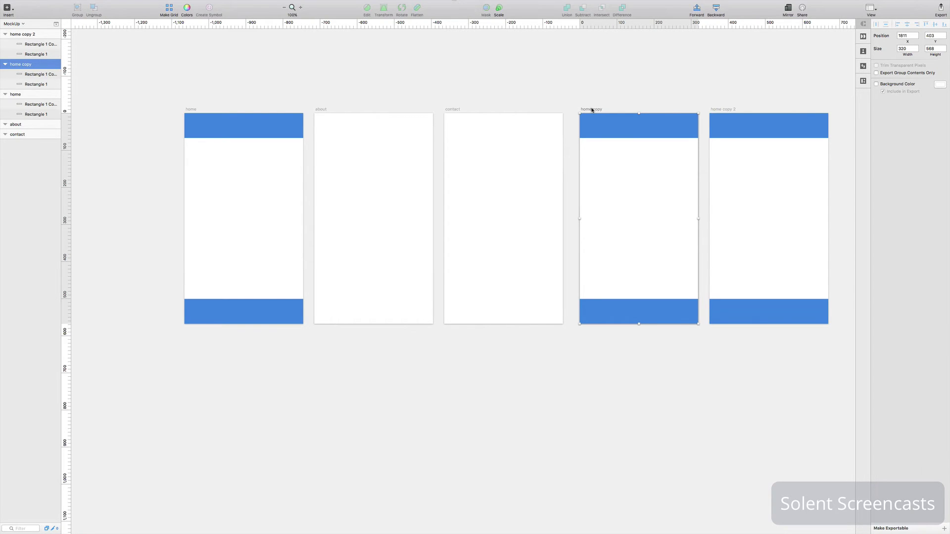
pyautogui.press('Delete')
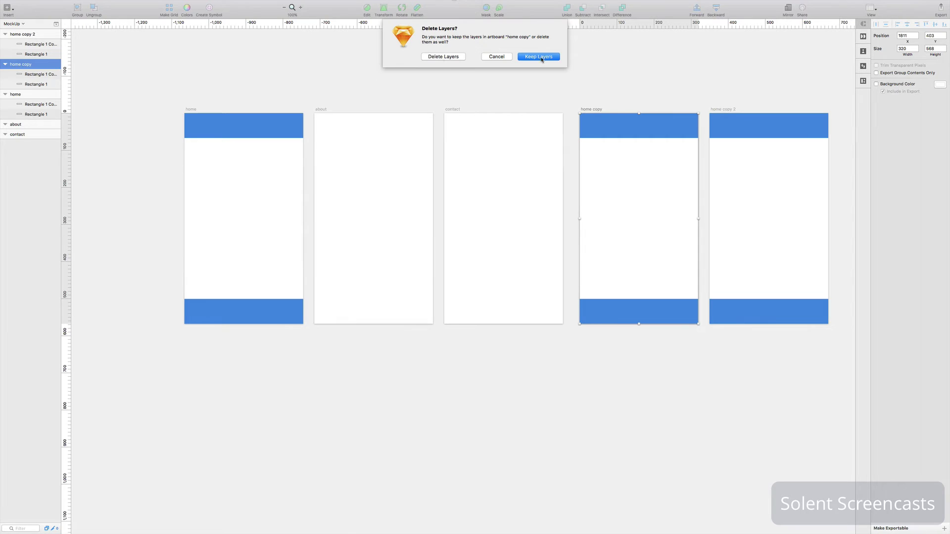
pyautogui.click(449, 58)
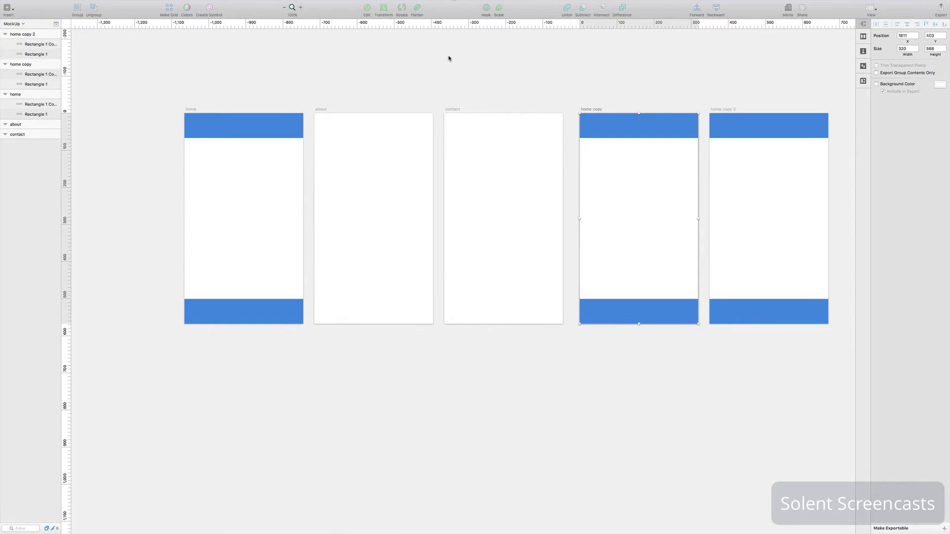
pyautogui.click(724, 109)
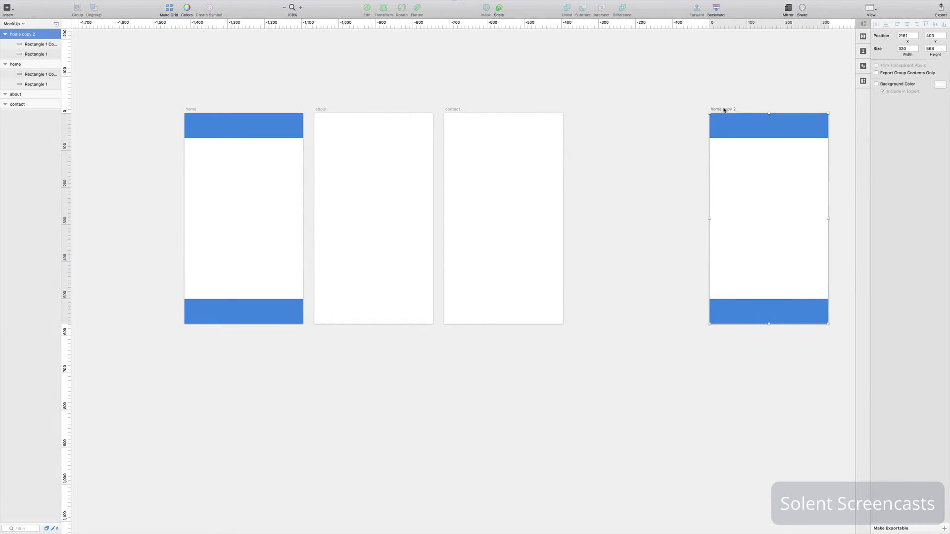
pyautogui.press('Delete')
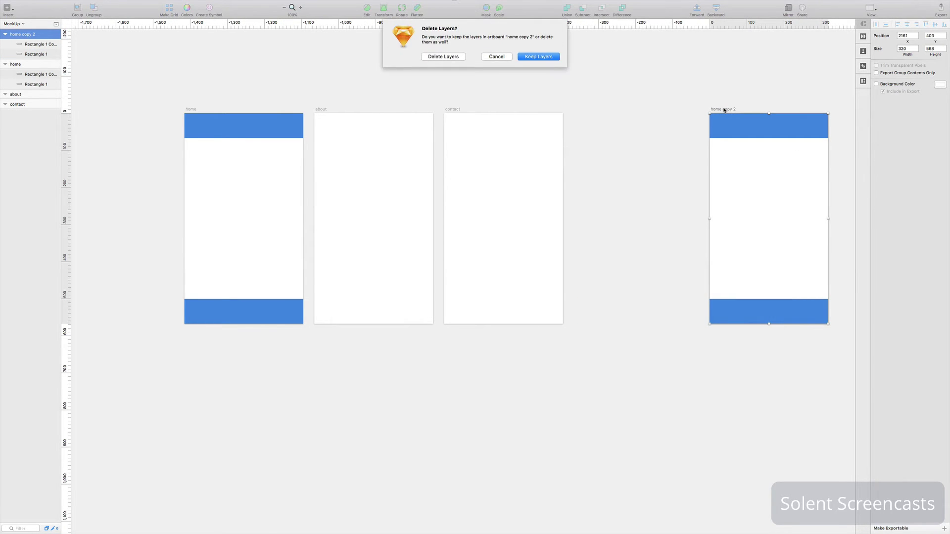
pyautogui.click(453, 58)
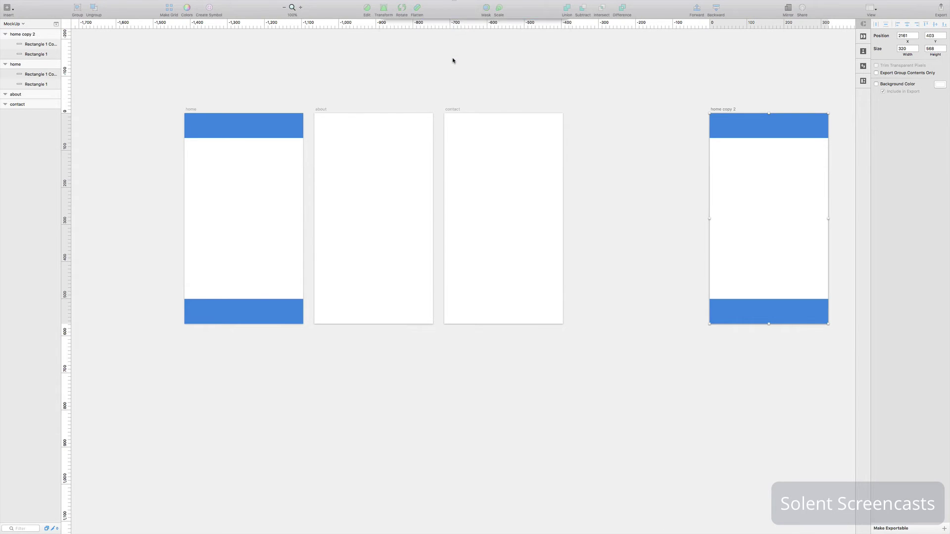
# Step: Draw a rounded rectangle about 249 by 83 just below the header bar on the home artboard
pyautogui.click(262, 137)
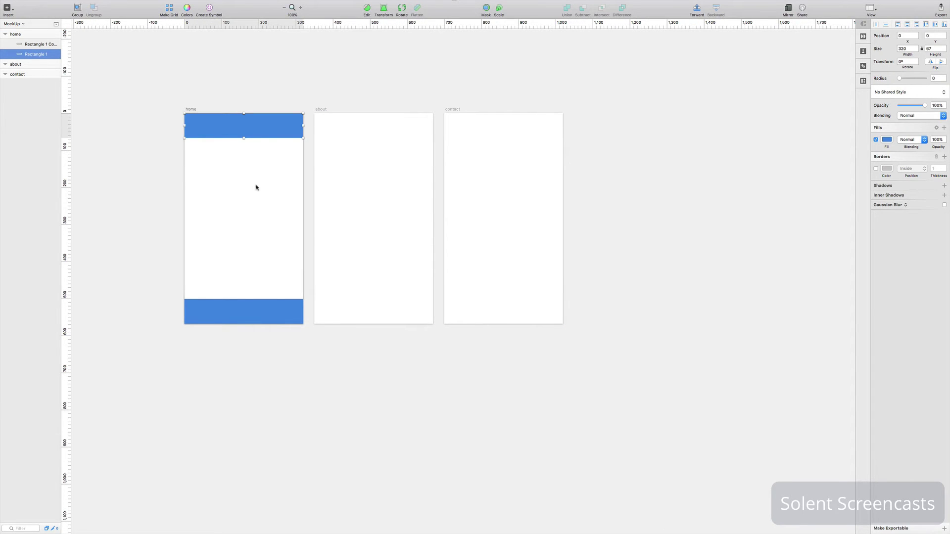
pyautogui.click(12, 11)
pyautogui.moveTo(29, 44)
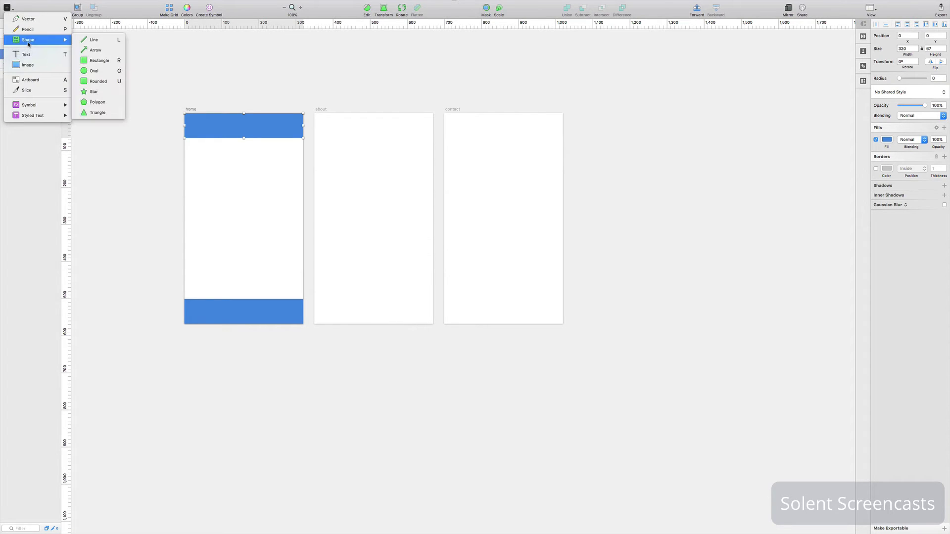
pyautogui.click(98, 81)
pyautogui.scroll(5, 229, 161)
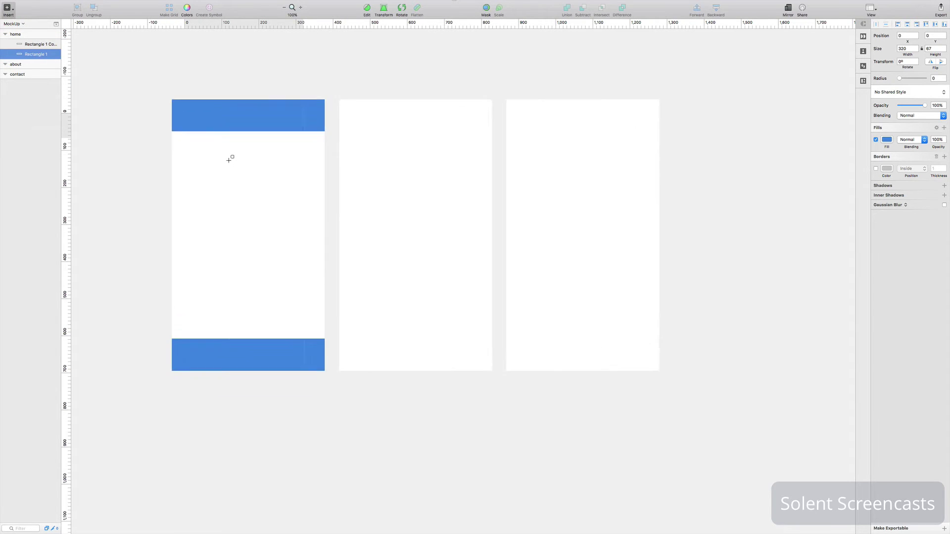
pyautogui.moveTo(156, 135); pyautogui.dragTo(346, 200)
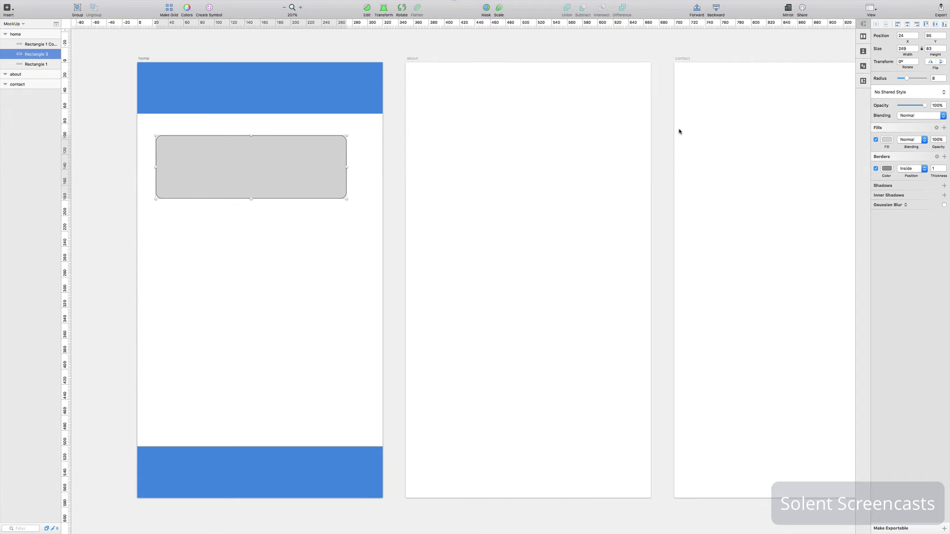
# Step: Fill the rounded rectangle with the red D0021B global color and increase its corner radius to 45
pyautogui.click(886, 140)
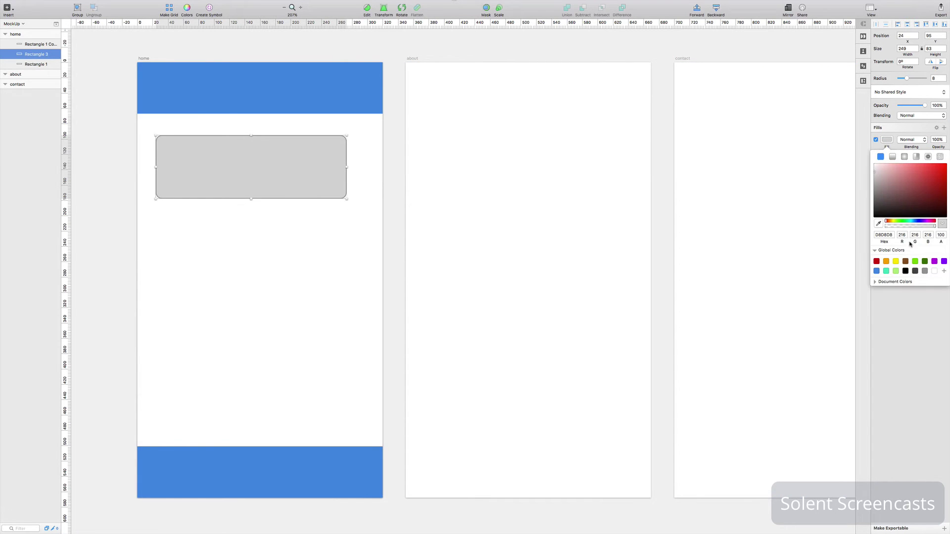
pyautogui.click(877, 262)
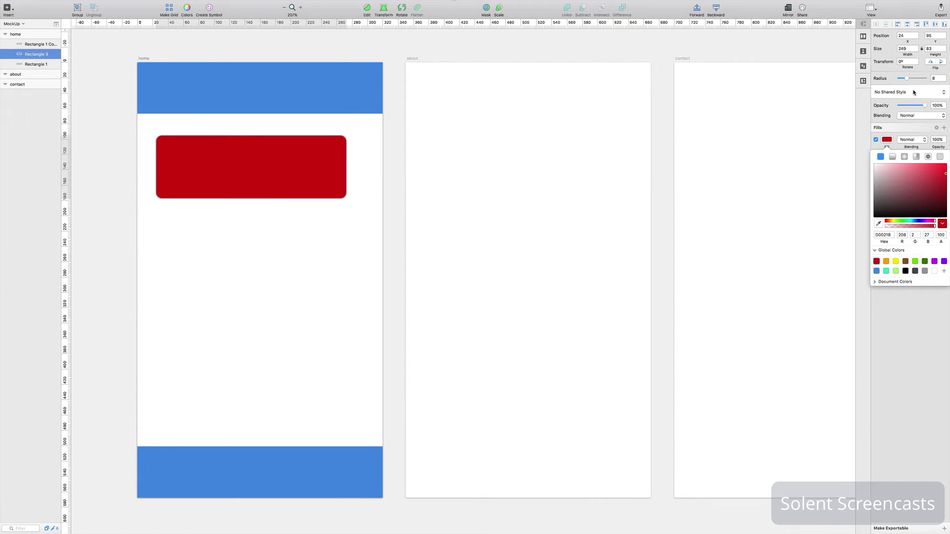
pyautogui.moveTo(907, 81)
pyautogui.mouseDown()
pyautogui.moveTo(917, 80)
pyautogui.moveTo(898, 79)
pyautogui.moveTo(928, 79)
pyautogui.moveTo(917, 79)
pyautogui.mouseUp()
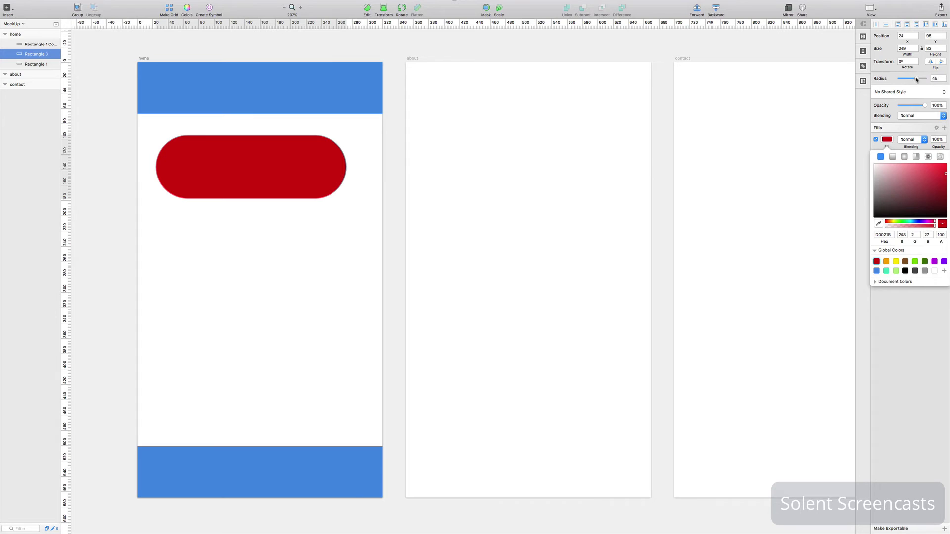
pyautogui.click(855, 381)
pyautogui.click(250, 162)
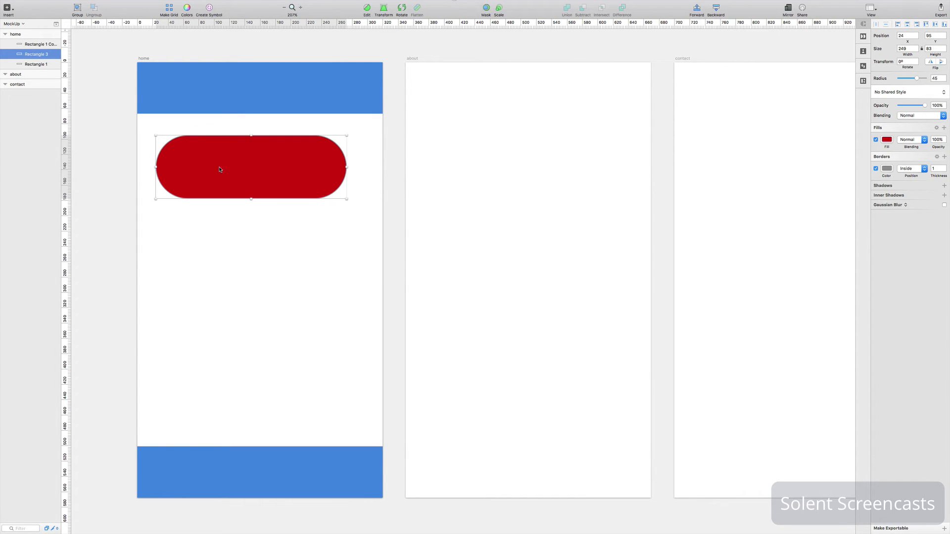
pyautogui.doubleClick(255, 168)
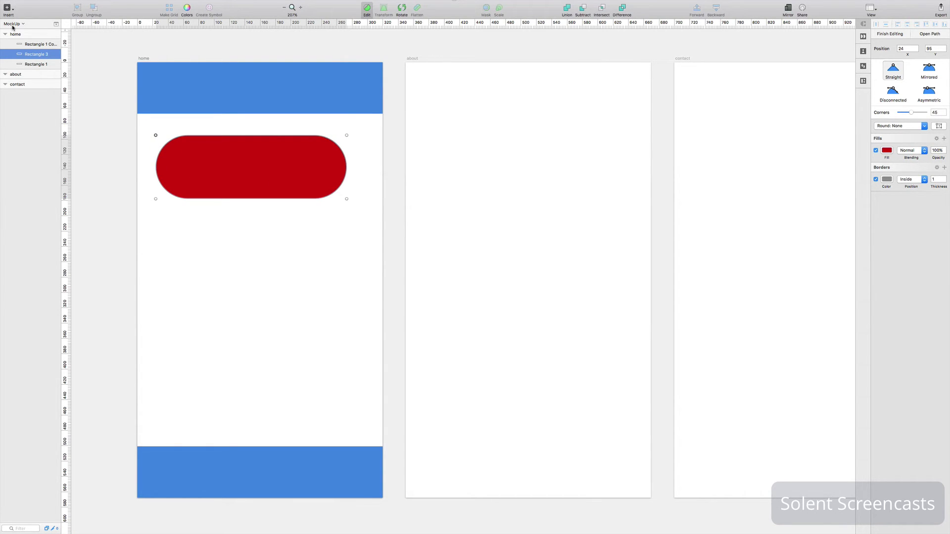
pyautogui.click(8, 8)
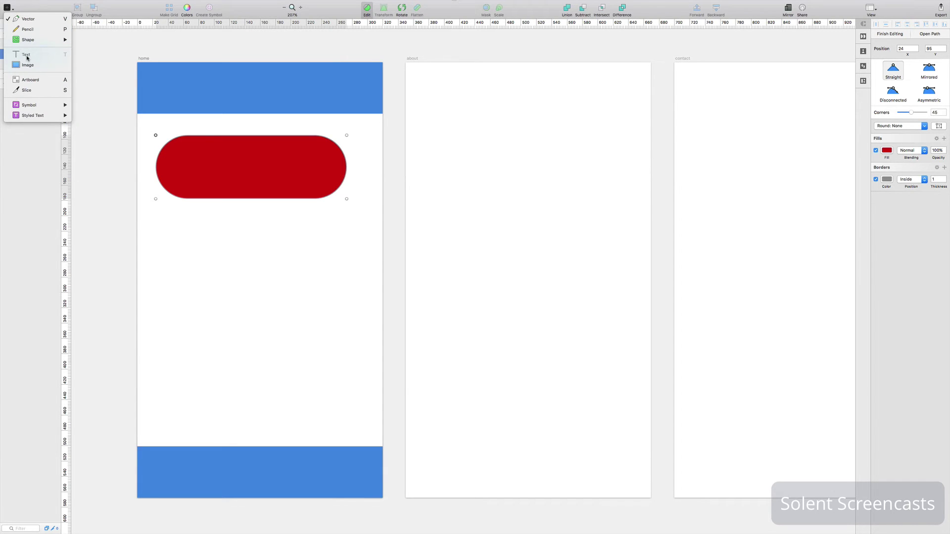
pyautogui.press('Escape')
pyautogui.press('Escape')
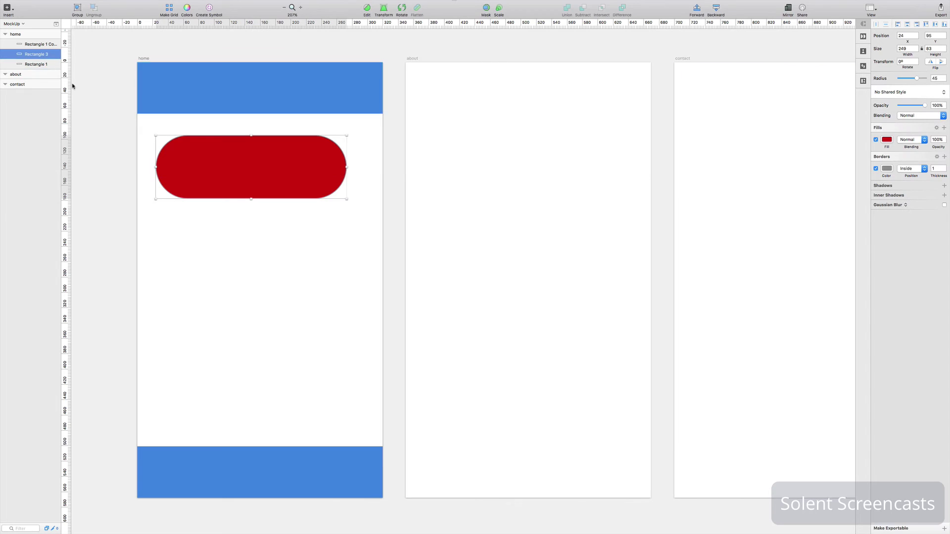
pyautogui.click(13, 9)
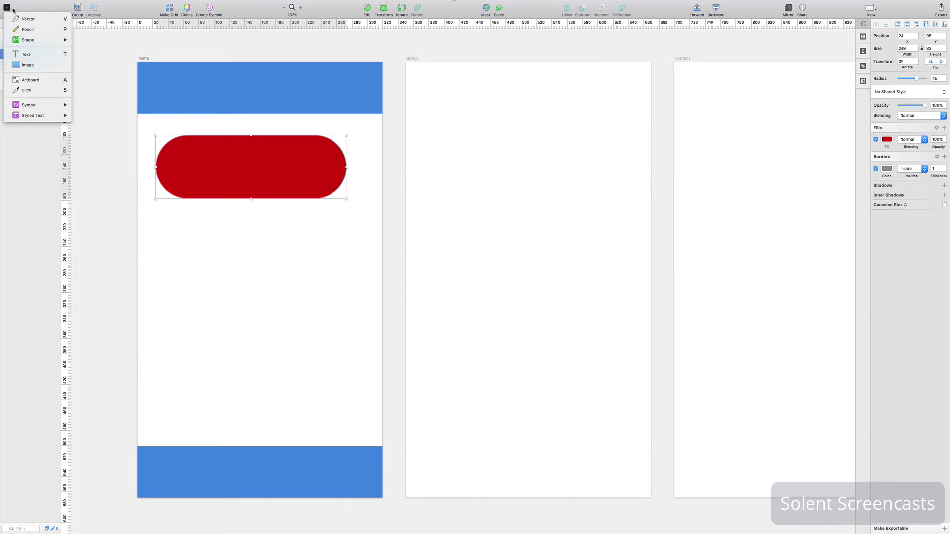
pyautogui.press('Escape')
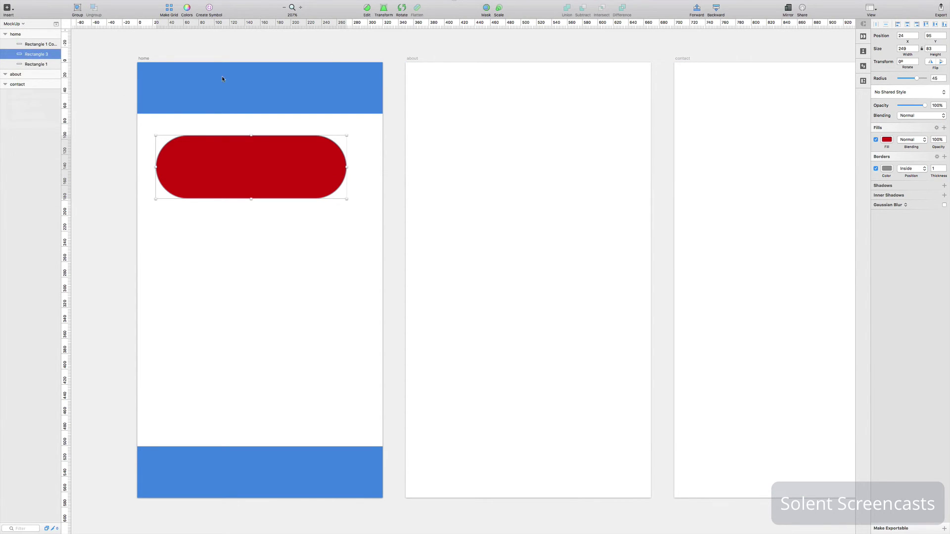
# Step: Centre the red shape horizontally on the home artboard at X 36, then try restacking its layer above the footer bar and undo that
pyautogui.click(304, 276)
pyautogui.moveTo(312, 155)
pyautogui.mouseDown()
pyautogui.moveTo(320, 148)
pyautogui.moveTo(312, 168)
pyautogui.moveTo(318, 97)
pyautogui.moveTo(317, 193)
pyautogui.moveTo(280, 199)
pyautogui.moveTo(302, 214)
pyautogui.moveTo(288, 149)
pyautogui.moveTo(295, 165)
pyautogui.moveTo(318, 156)
pyautogui.mouseUp()
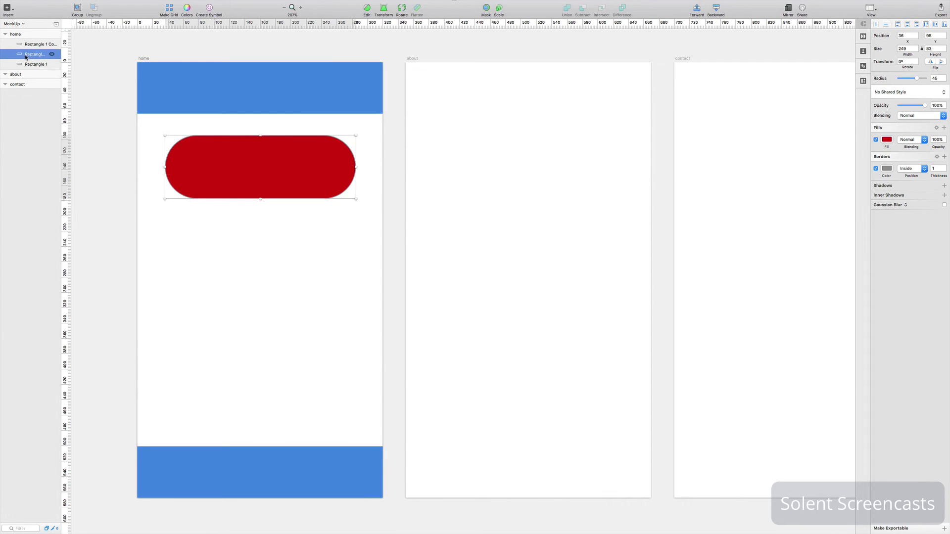
pyautogui.moveTo(27, 57); pyautogui.dragTo(30, 44)
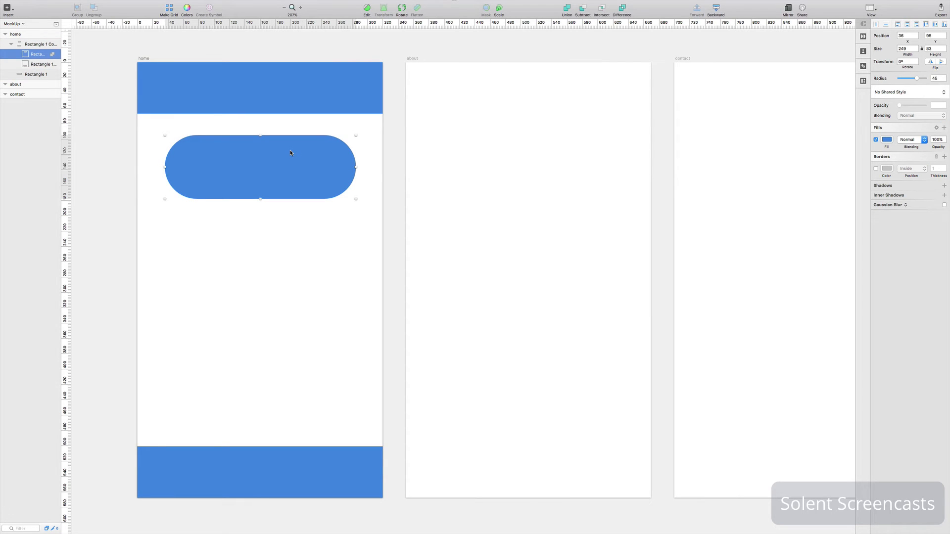
pyautogui.hotkey('ctrl', 'z')
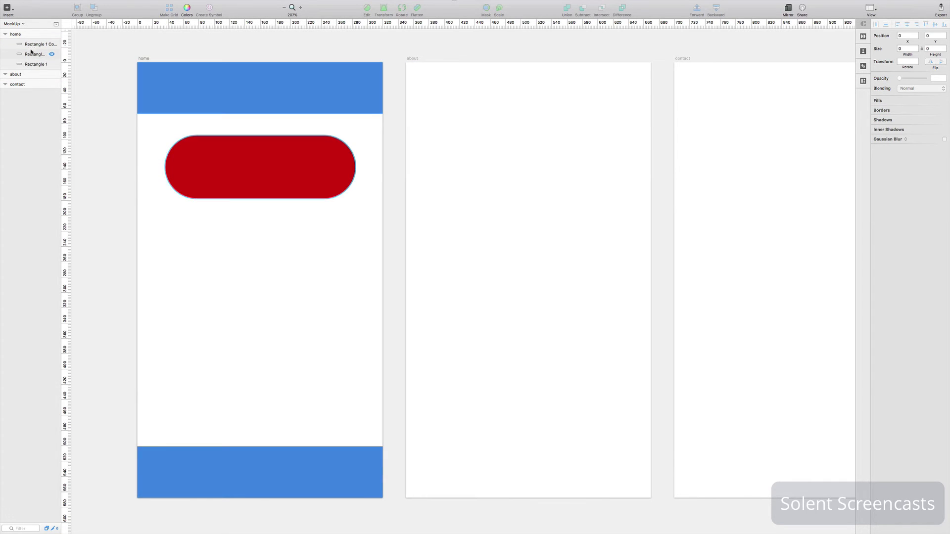
# Step: Lower the header bar to Y 47 over the red shape and raise its layer to the top of the home artboard's stack
pyautogui.moveTo(280, 99); pyautogui.dragTo(279, 135)
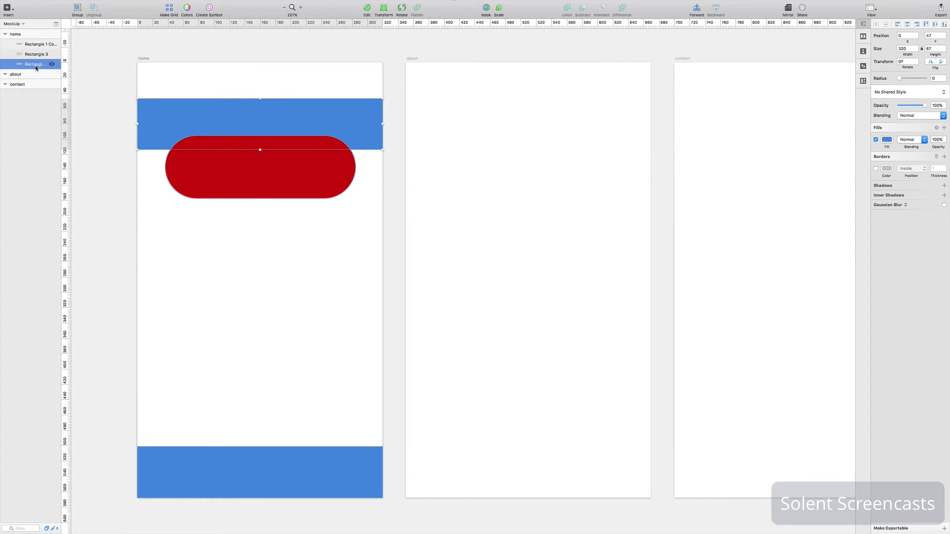
pyautogui.moveTo(35, 68); pyautogui.dragTo(35, 42)
pyautogui.click(282, 117)
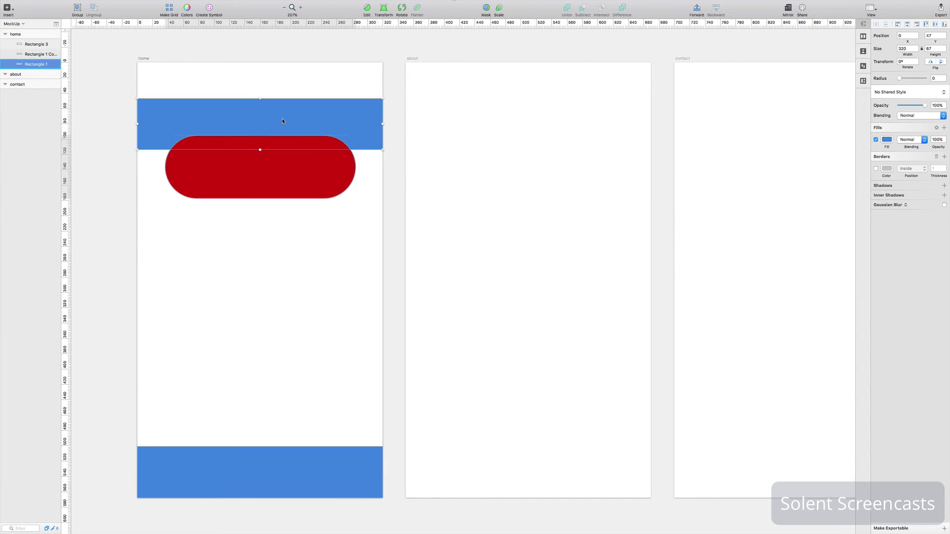
pyautogui.moveTo(44, 66); pyautogui.dragTo(36, 42)
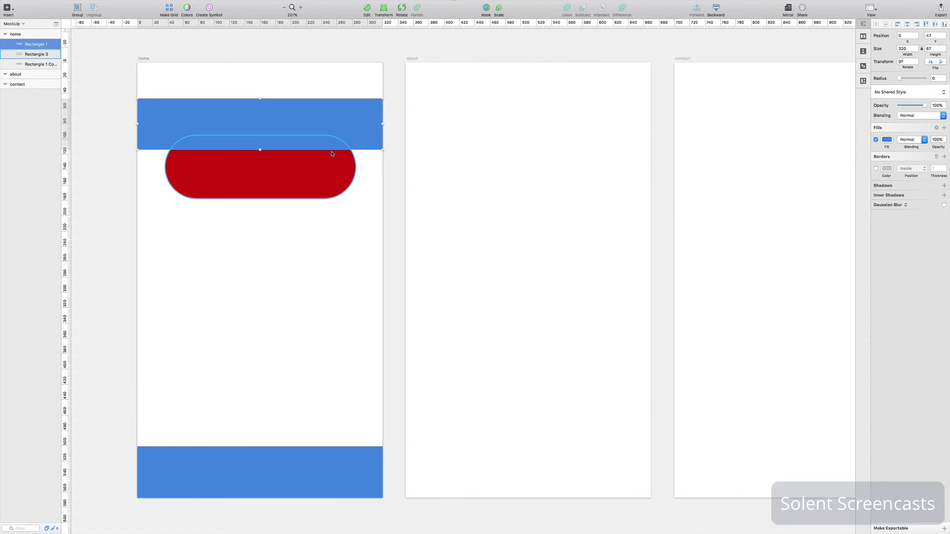
# Step: Move the header bar back to the top of the home artboard at X 0, Y 0
pyautogui.moveTo(316, 134); pyautogui.dragTo(328, 90)
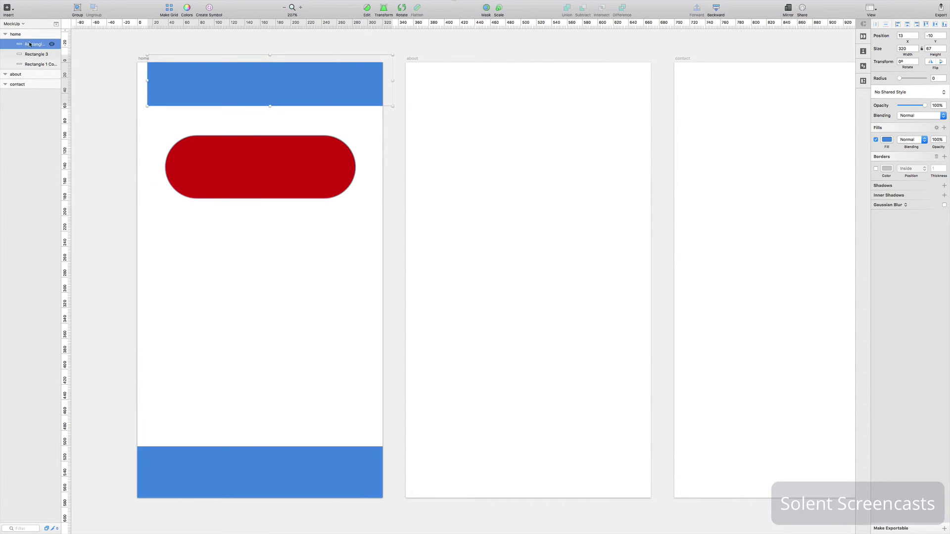
pyautogui.moveTo(240, 94); pyautogui.dragTo(240, 102)
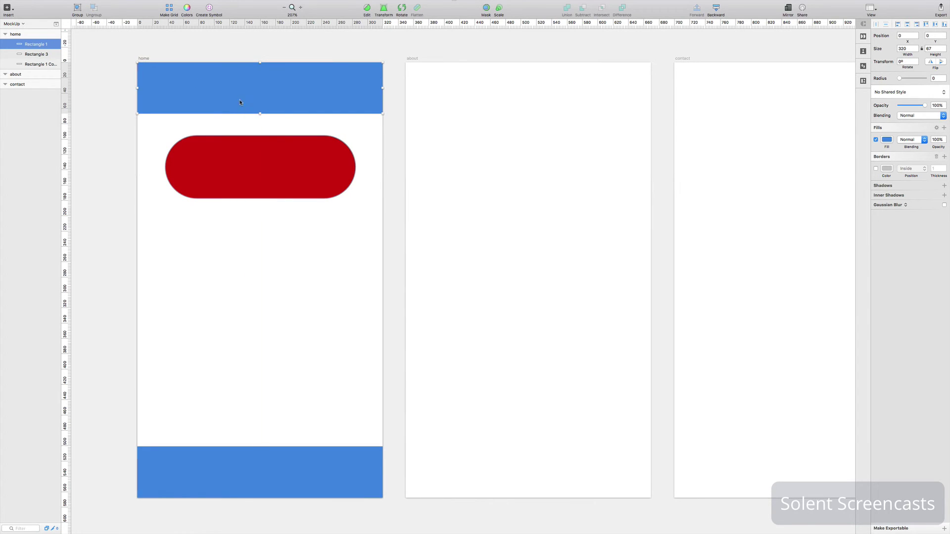
# Step: Insert the bearded man photo, the first JPG in the CraftDupimages folder on the Desktop, into the home artboard
pyautogui.click(7, 8)
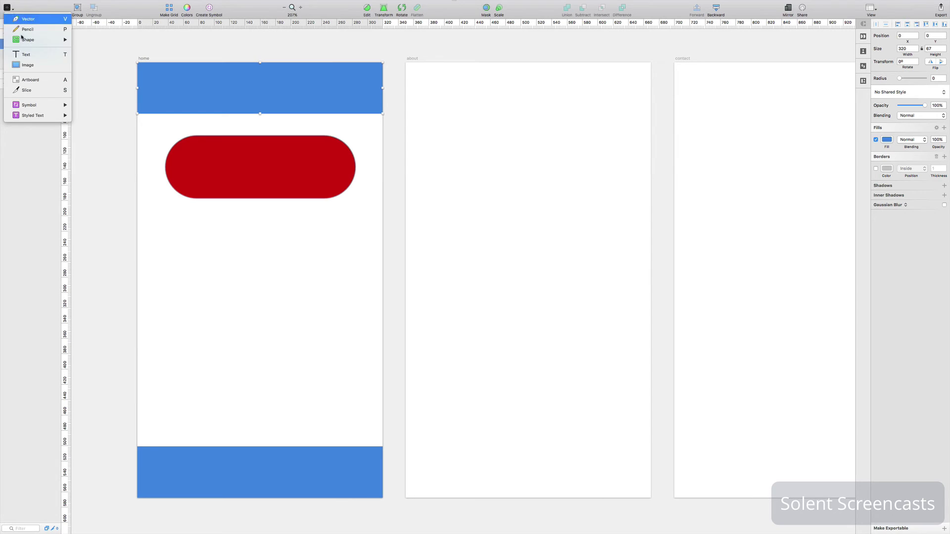
pyautogui.click(27, 65)
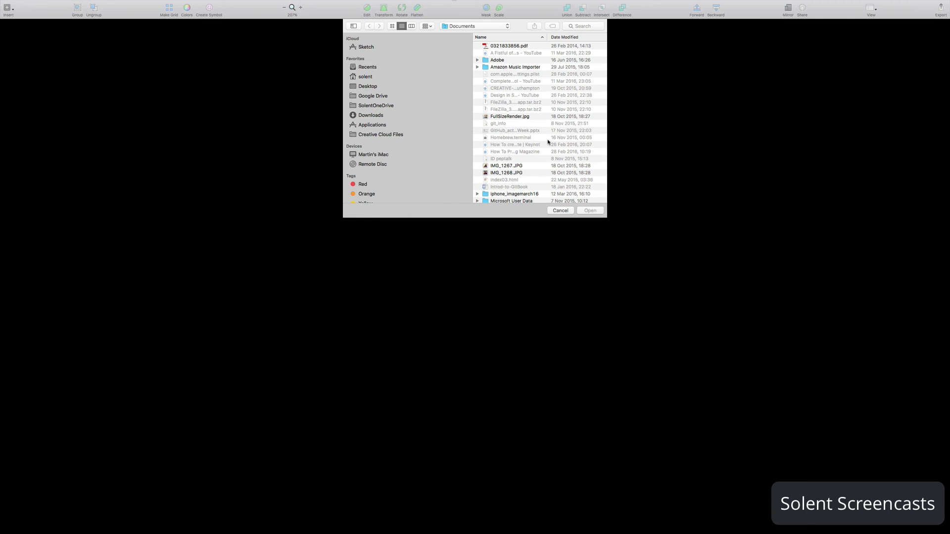
pyautogui.click(379, 78)
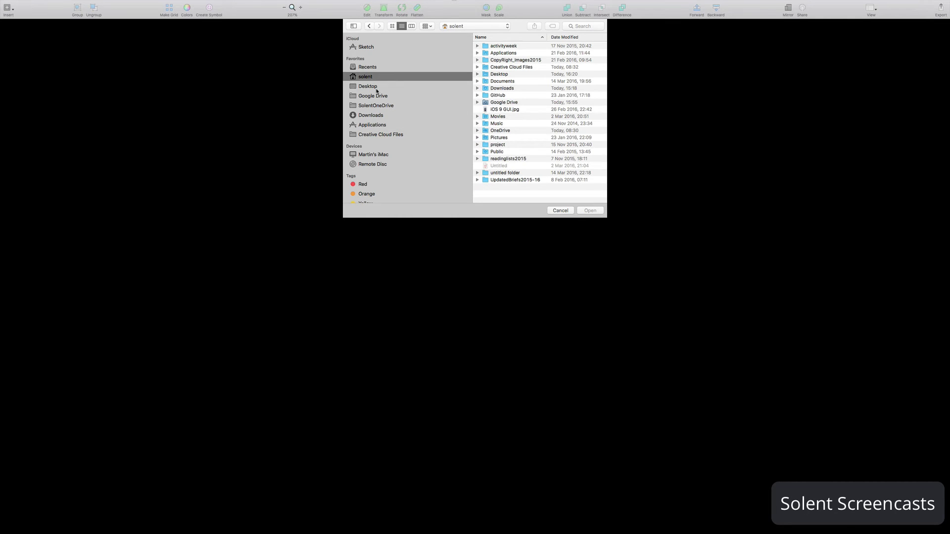
pyautogui.click(376, 88)
pyautogui.click(477, 46)
pyautogui.click(518, 55)
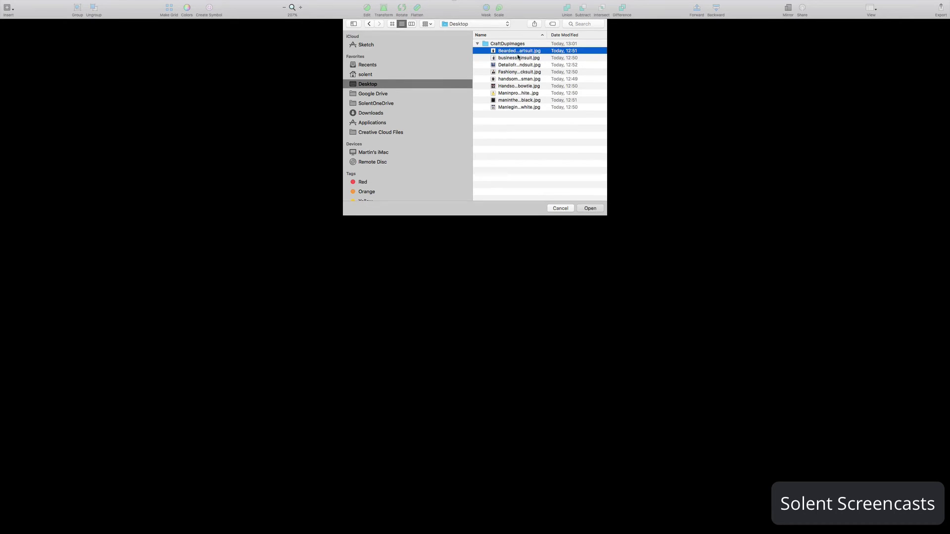
pyautogui.press('Return')
# Step: Reposition the inserted photo over the home artboard at about X -30, Y -45 so part of the man shows
pyautogui.moveTo(338, 248); pyautogui.dragTo(282, 252)
pyautogui.moveTo(338, 235); pyautogui.dragTo(260, 413)
pyautogui.moveTo(208, 148); pyautogui.dragTo(361, 155)
pyautogui.moveTo(87, 81); pyautogui.dragTo(251, 205)
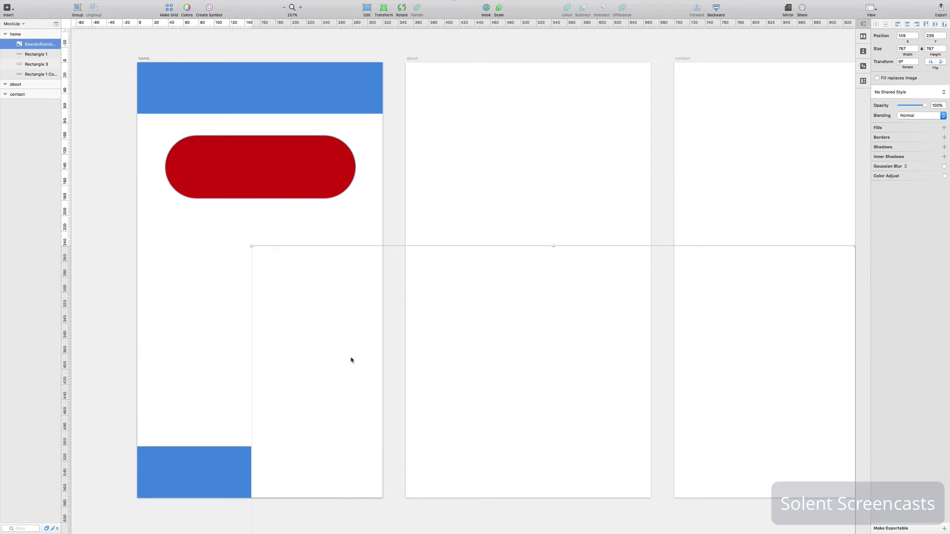
pyautogui.moveTo(350, 360); pyautogui.dragTo(214, 141)
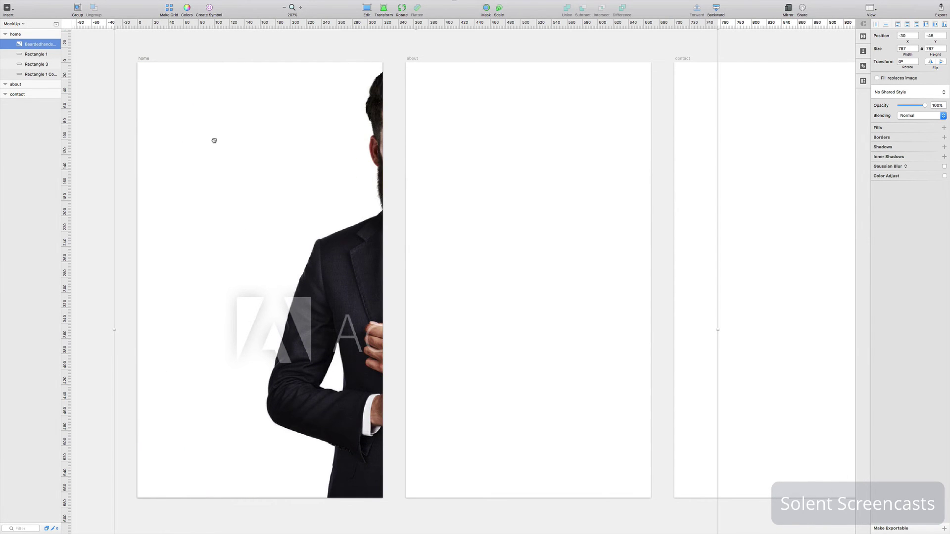
# Step: Scale the photo to 40% and move it onto the home artboard at about X 3, Y 127
pyautogui.moveTo(485, 3)
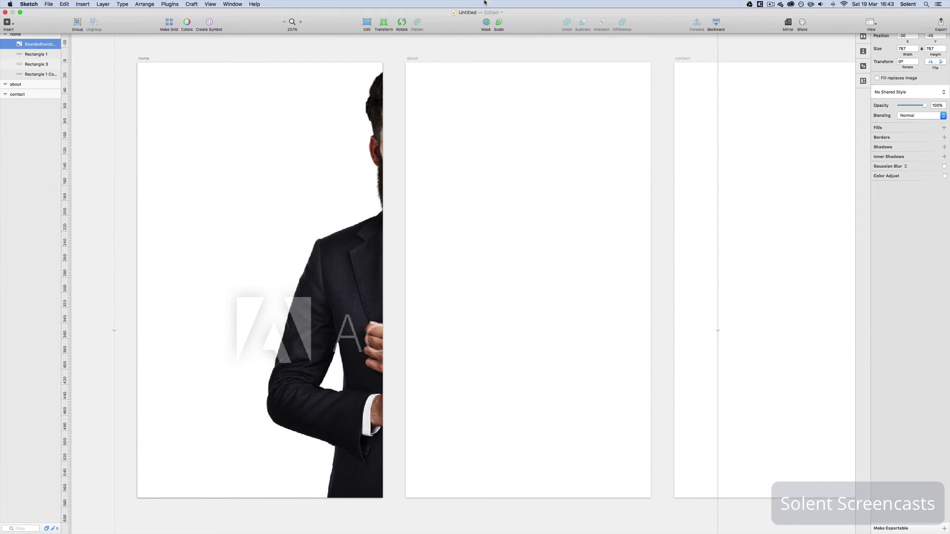
pyautogui.click(498, 23)
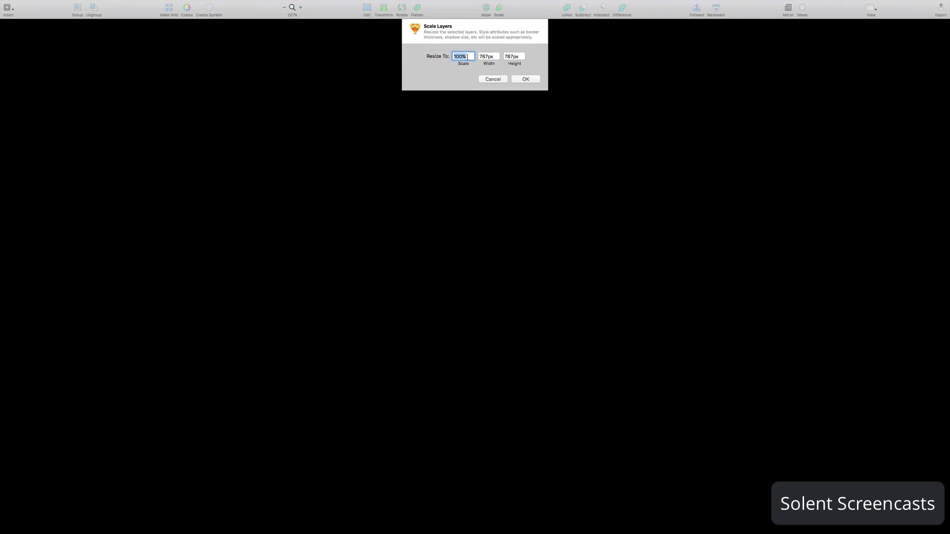
pyautogui.write('40')
pyautogui.click(526, 79)
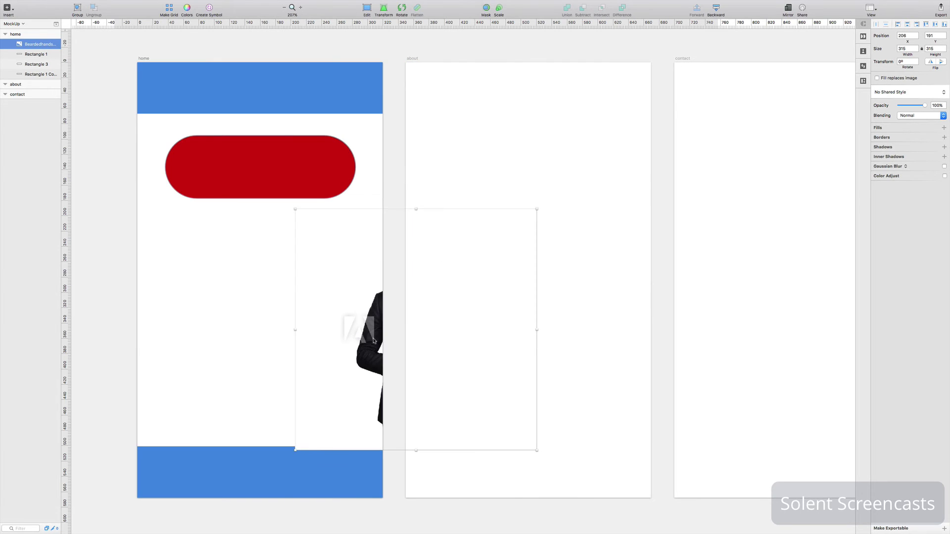
pyautogui.moveTo(264, 319); pyautogui.dragTo(251, 285)
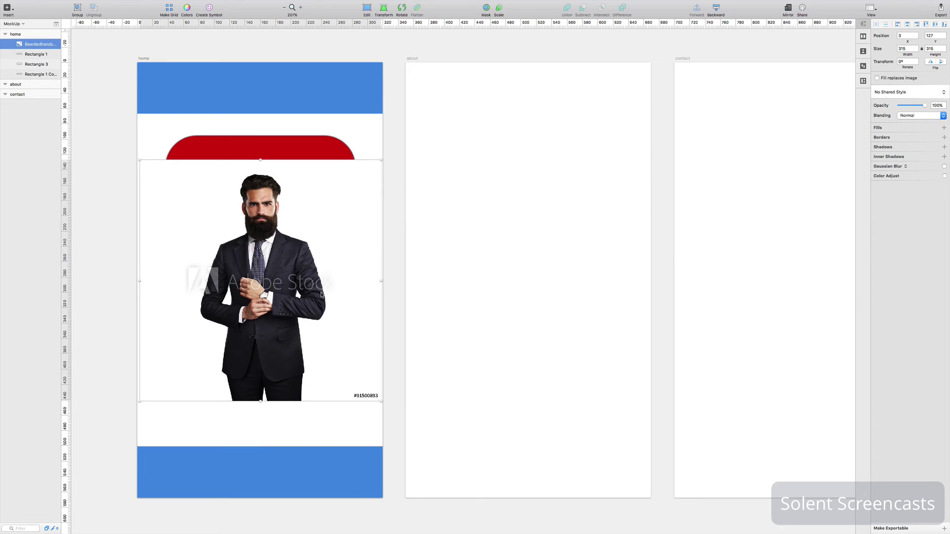
pyautogui.moveTo(825, 3)
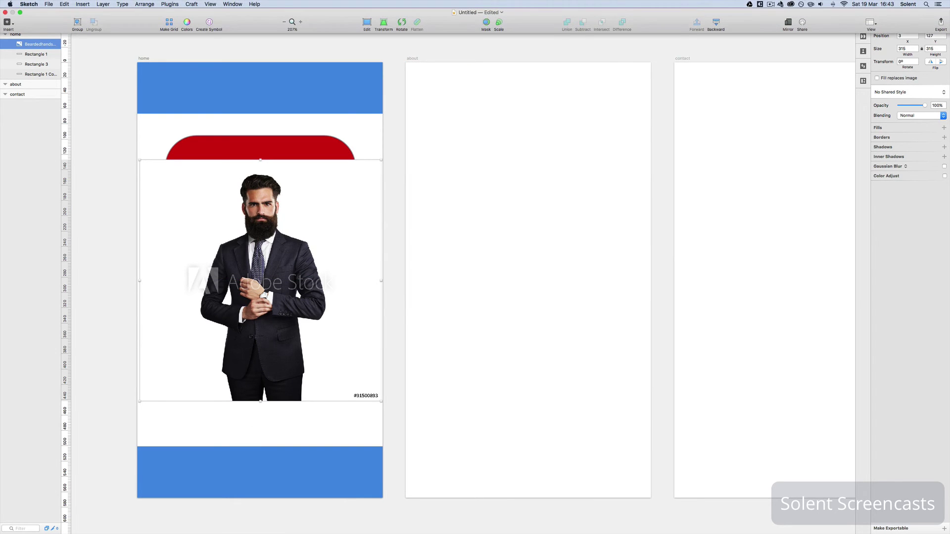
pyautogui.click(771, 5)
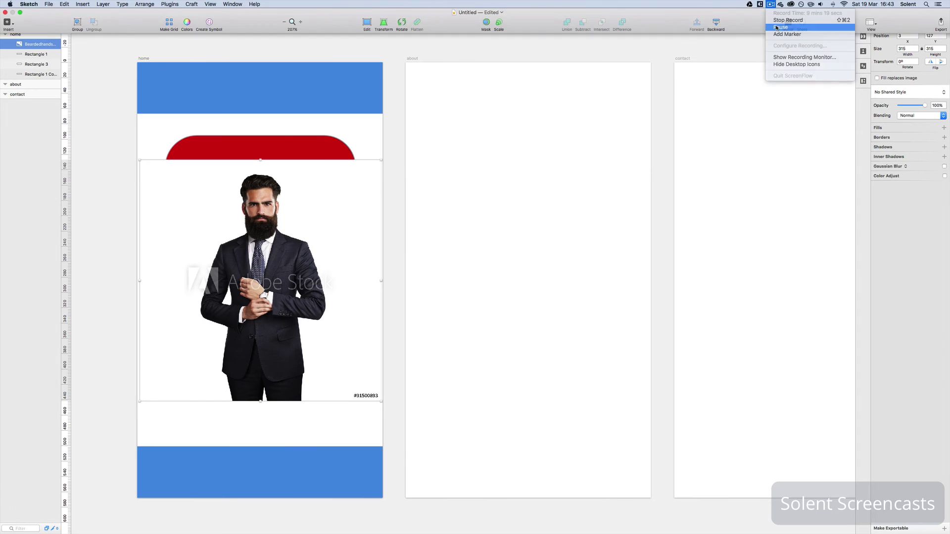
pyautogui.click(792, 21)
# Step: Enlarge the photo to about 468 by 468 and position it above the footer bar at about X -61, Y 34
pyautogui.moveTo(318, 275); pyautogui.dragTo(316, 245)
pyautogui.moveTo(379, 371); pyautogui.dragTo(478, 443)
pyautogui.moveTo(312, 358); pyautogui.dragTo(284, 365)
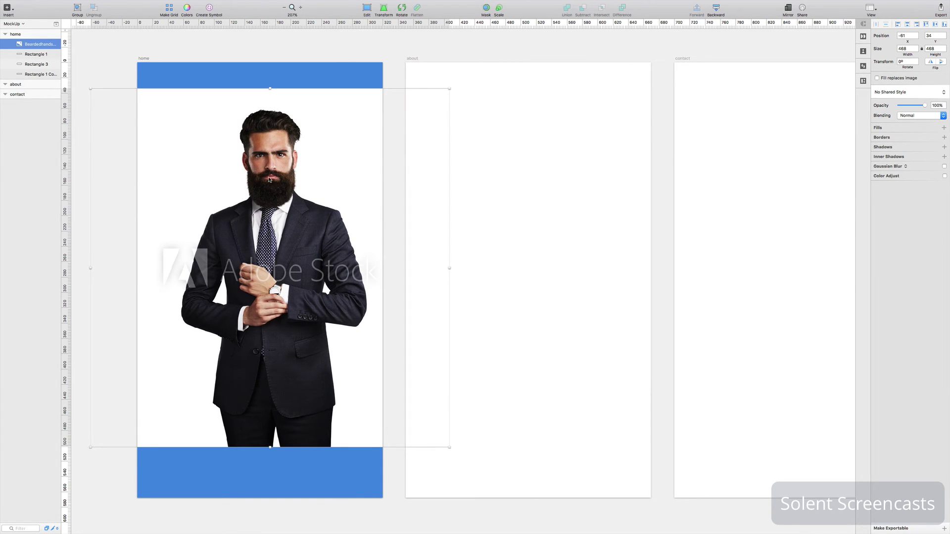
# Step: Crop the photo to the man's head and chest, about 310 by 214, and rest it on the footer bar at X 0, Y 287
pyautogui.doubleClick(268, 177)
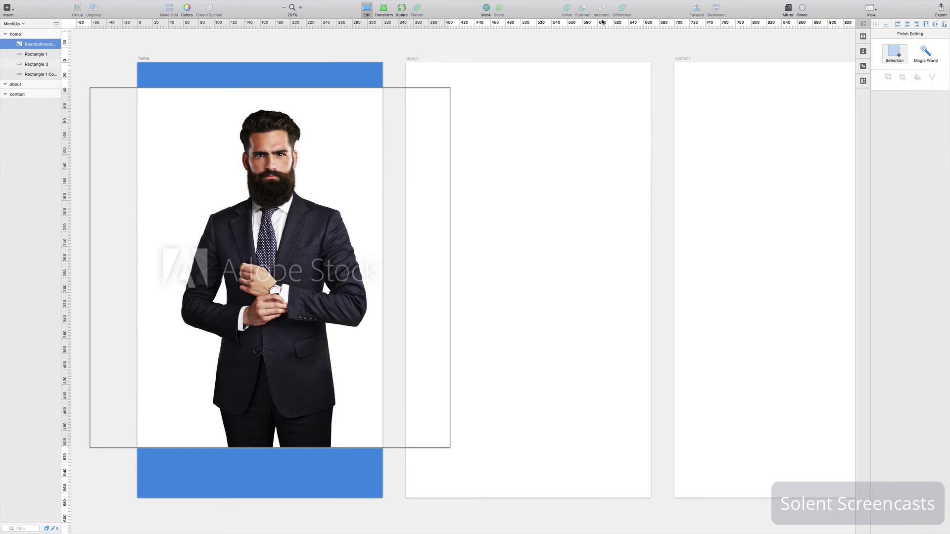
pyautogui.moveTo(141, 104); pyautogui.dragTo(379, 267)
pyautogui.click(901, 79)
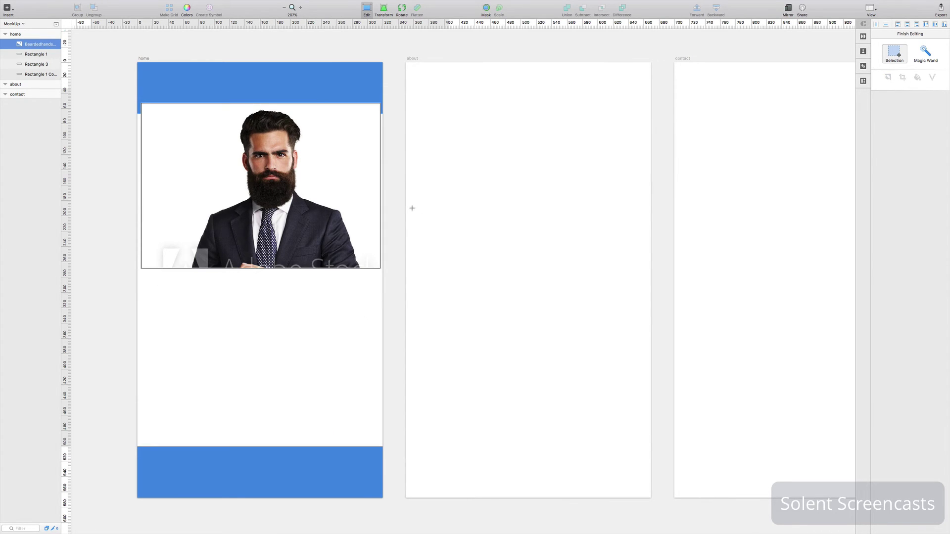
pyautogui.press('Escape')
pyautogui.moveTo(326, 195); pyautogui.dragTo(318, 375)
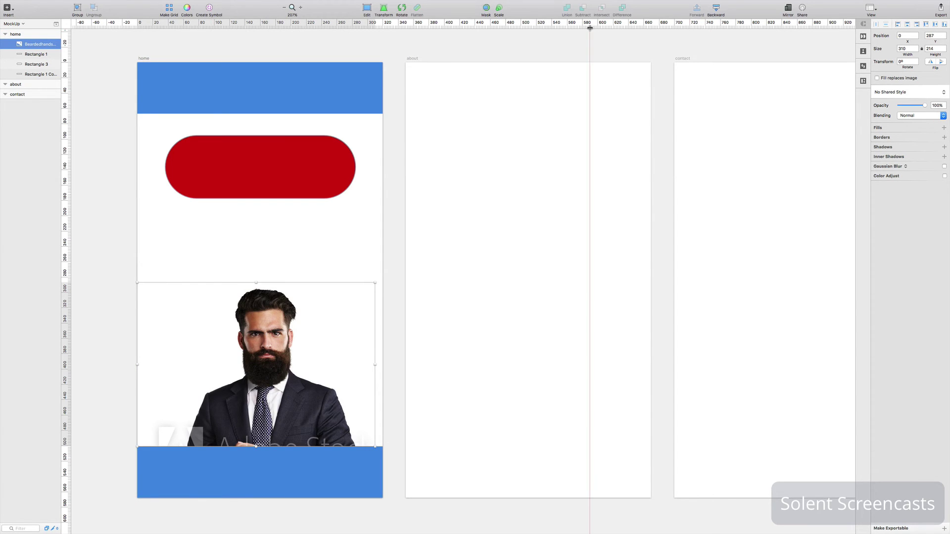
# Step: Try rotating the cropped photo by about 29° around a shifted pivot point
pyautogui.click(402, 10)
pyautogui.moveTo(376, 282); pyautogui.dragTo(258, 213)
pyautogui.moveTo(416, 335); pyautogui.dragTo(402, 215)
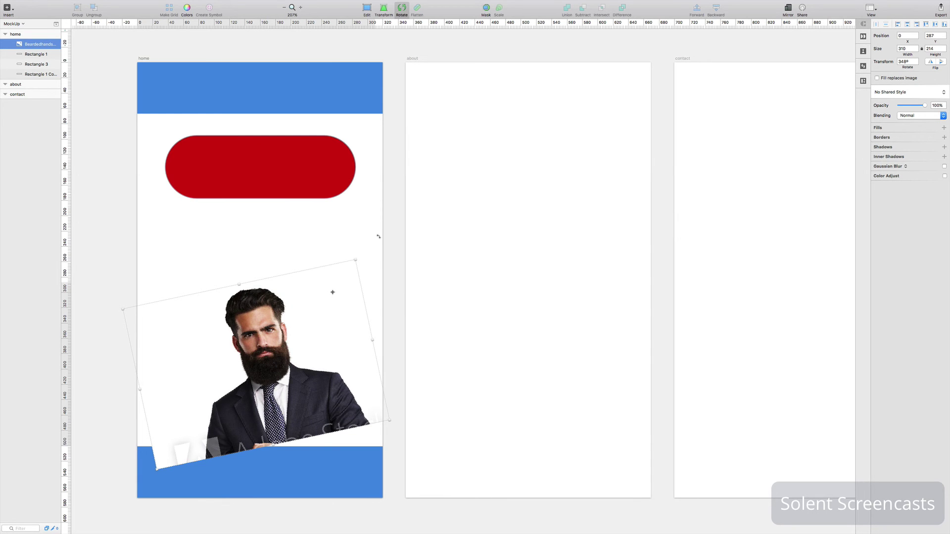
pyautogui.moveTo(362, 246); pyautogui.dragTo(393, 276)
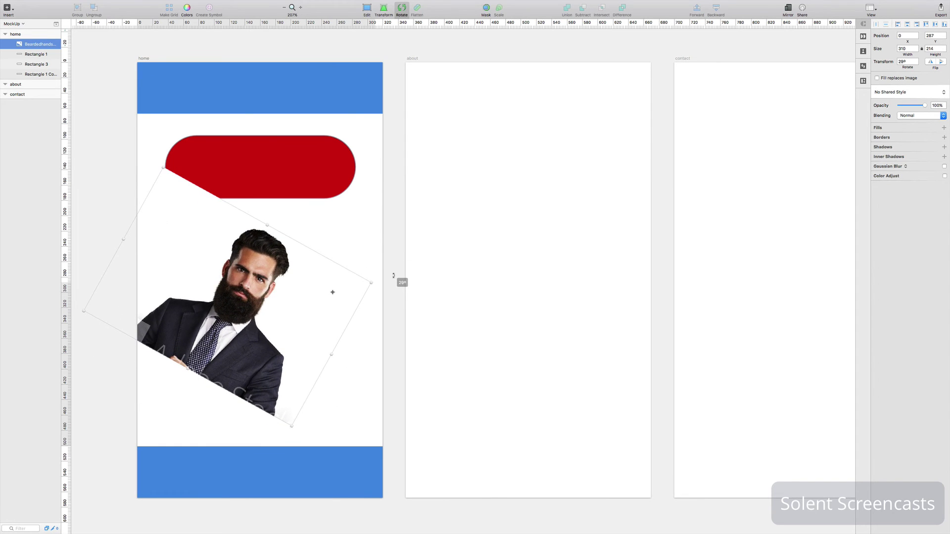
pyautogui.press('Escape')
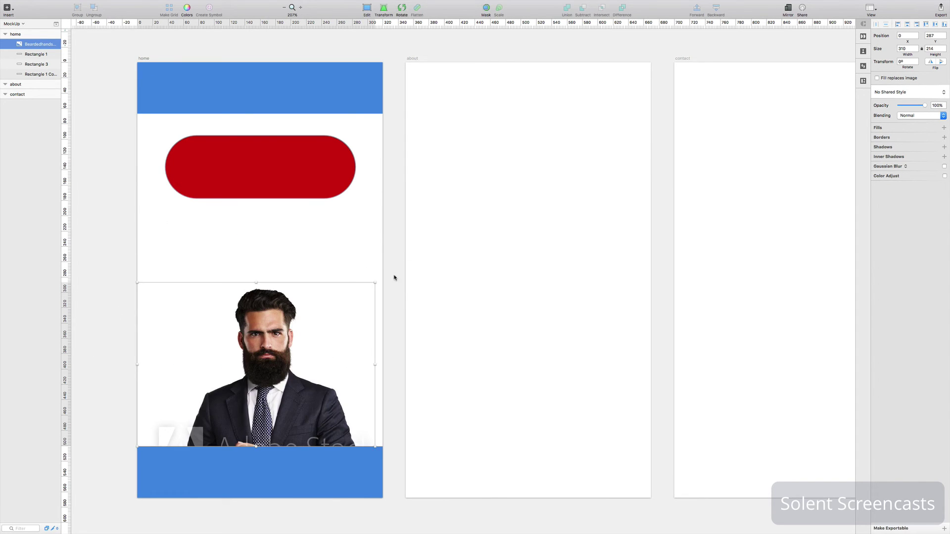
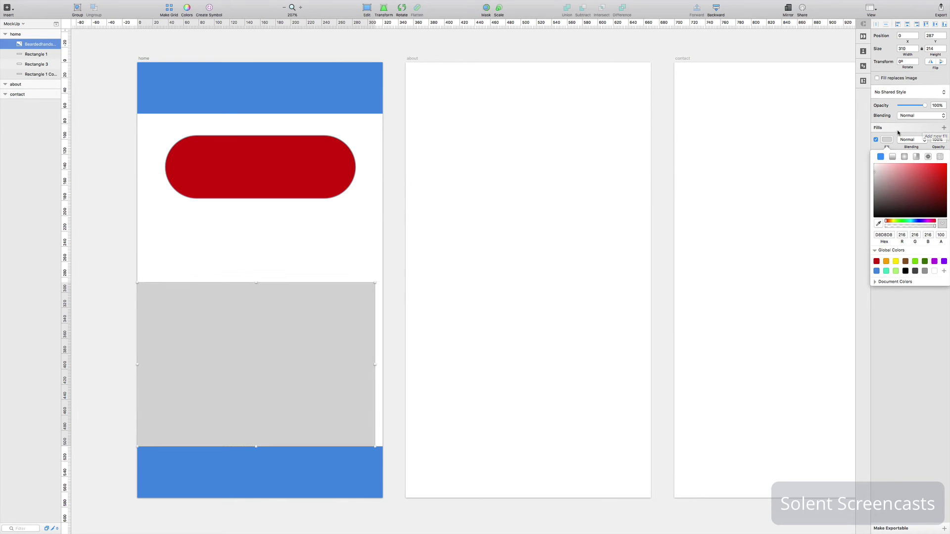
# Step: Set the photo's fill to orange F5A623 and lower the fill opacity to 83%
pyautogui.click(933, 140)
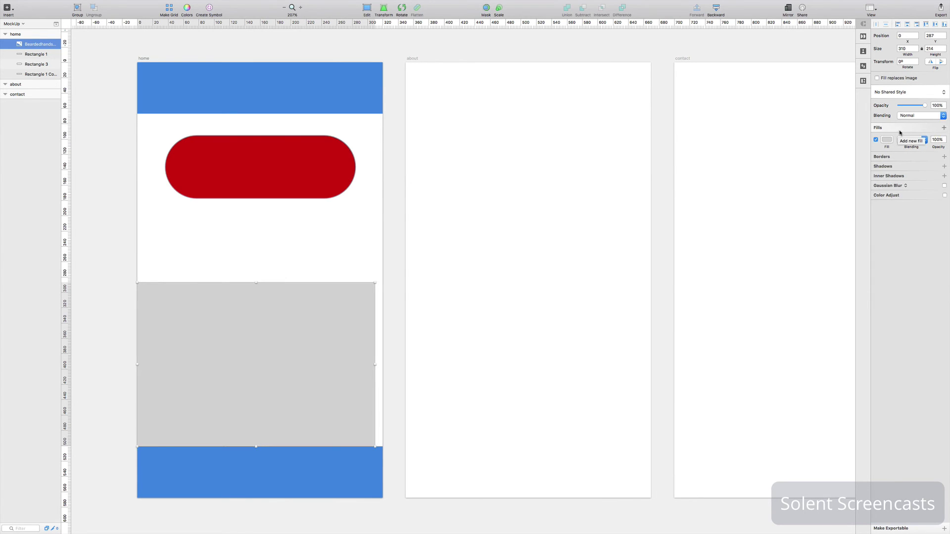
pyautogui.click(943, 142)
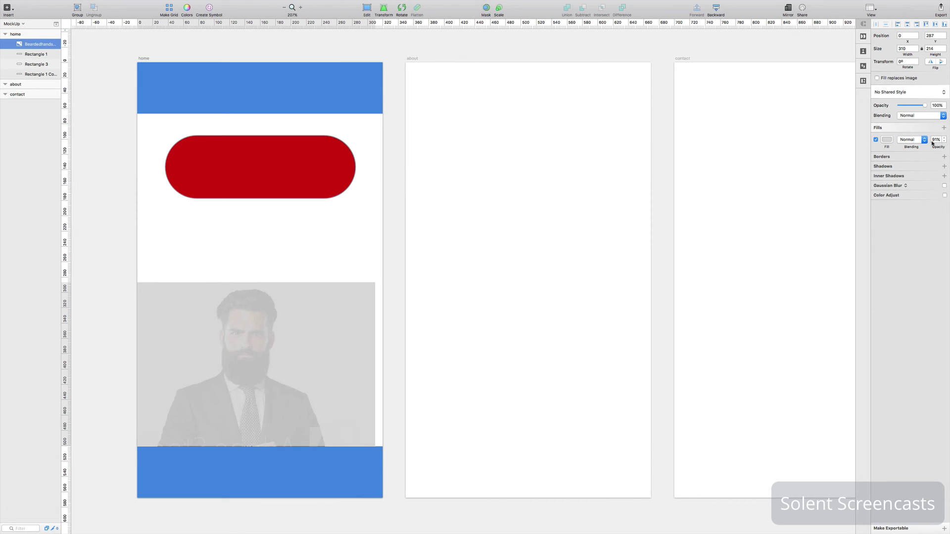
pyautogui.click(890, 144)
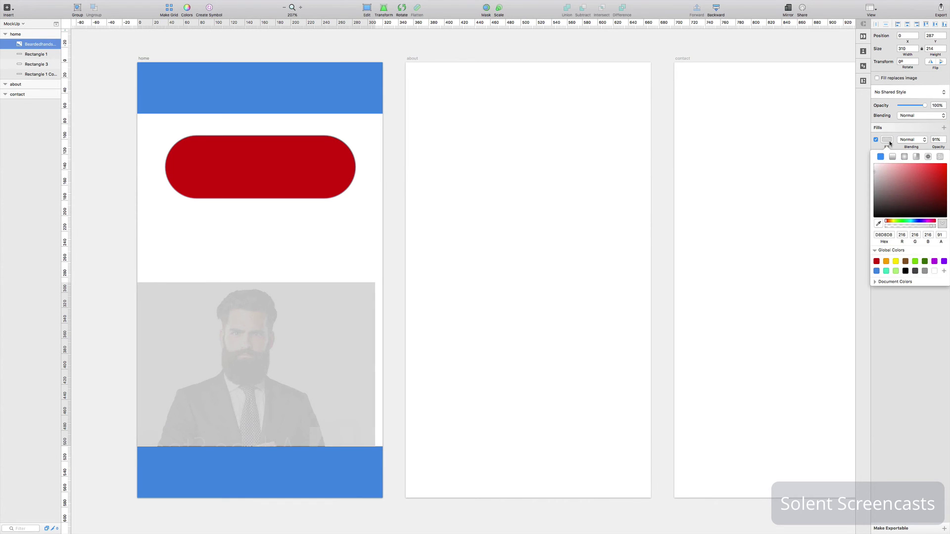
pyautogui.click(885, 262)
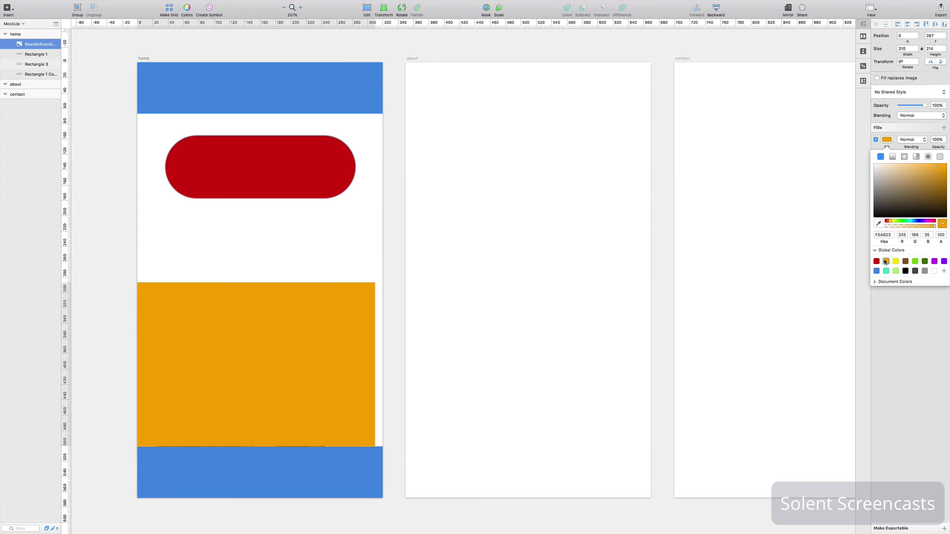
pyautogui.click(928, 133)
pyautogui.click(945, 143)
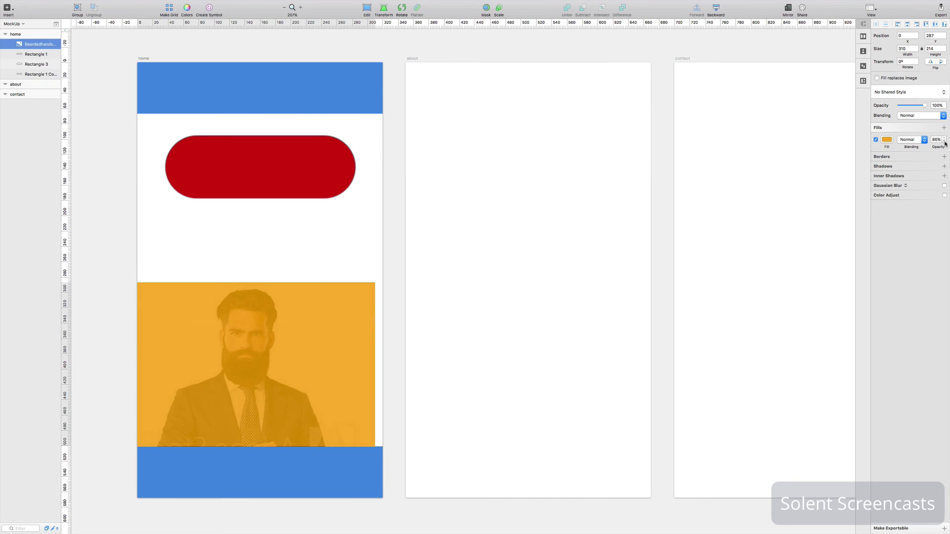
pyautogui.click(944, 143)
pyautogui.click(945, 143)
# Step: Move the orange-tinted photo up to X 5, Y 206 and toggle its fill off and back on
pyautogui.moveTo(248, 339); pyautogui.dragTo(252, 280)
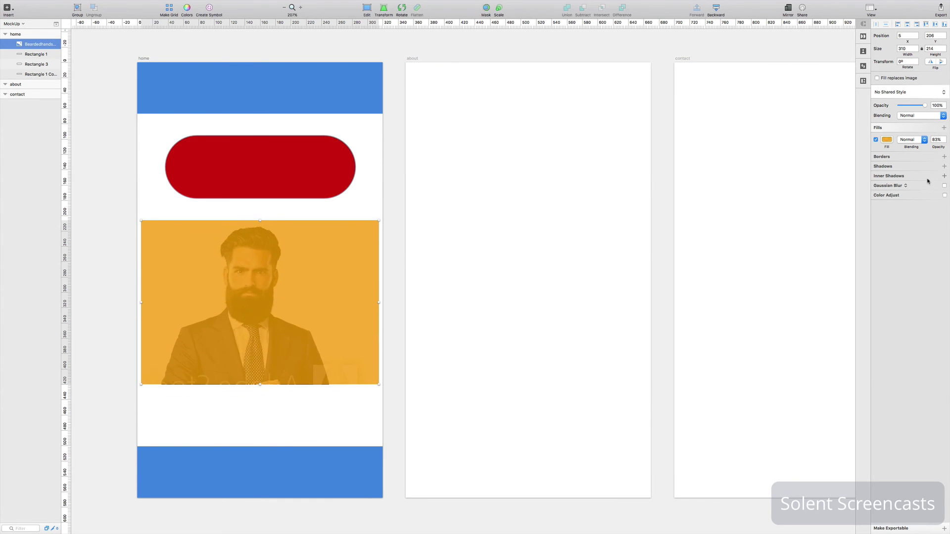
pyautogui.click(875, 141)
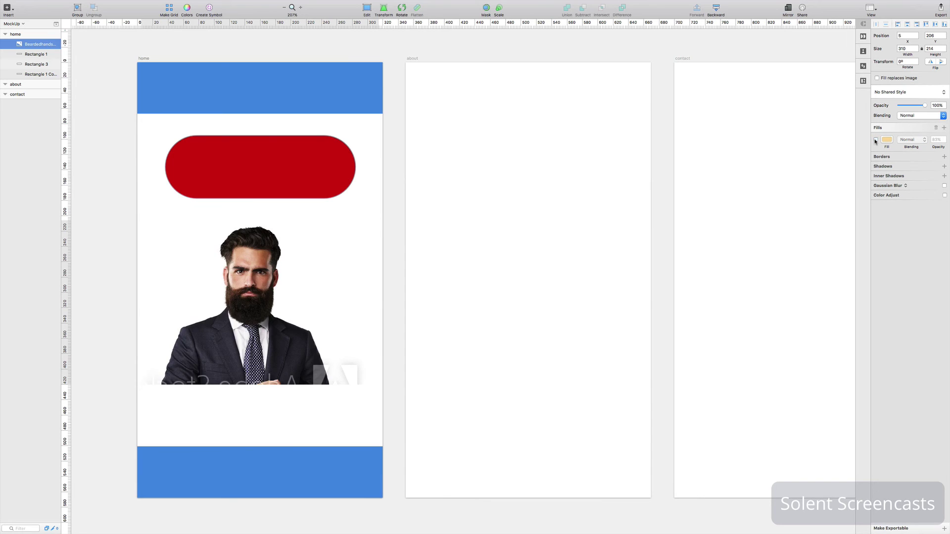
pyautogui.click(875, 141)
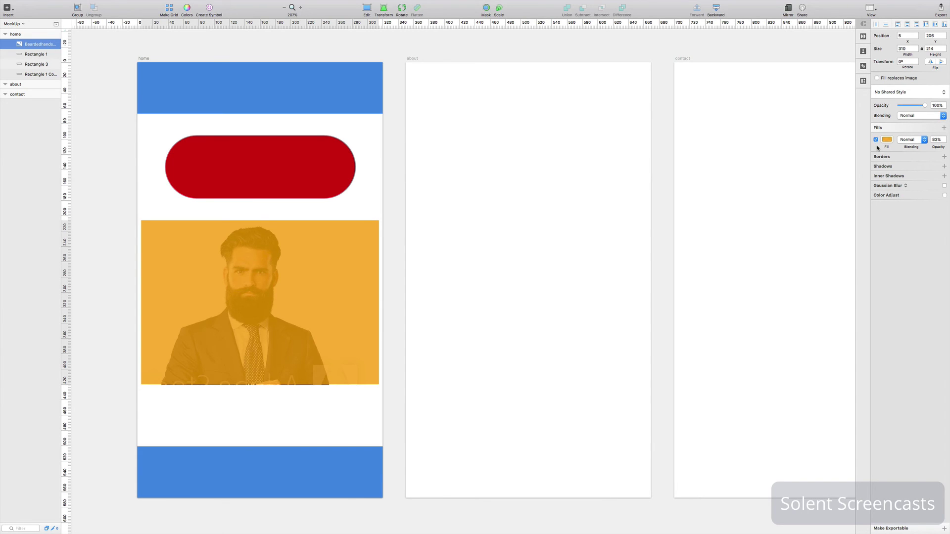
# Step: Add a red centered border to the photo with a thickness of 8
pyautogui.click(944, 157)
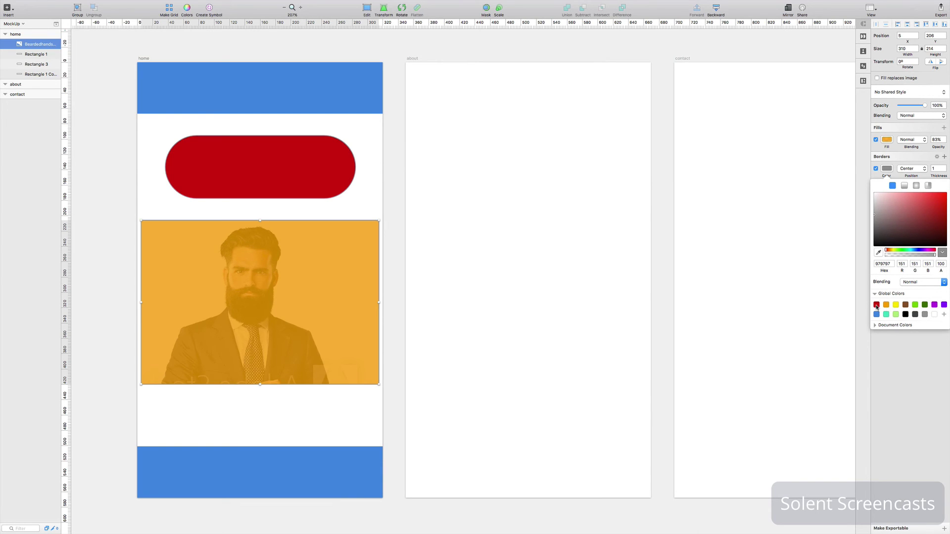
pyautogui.click(877, 304)
pyautogui.click(913, 161)
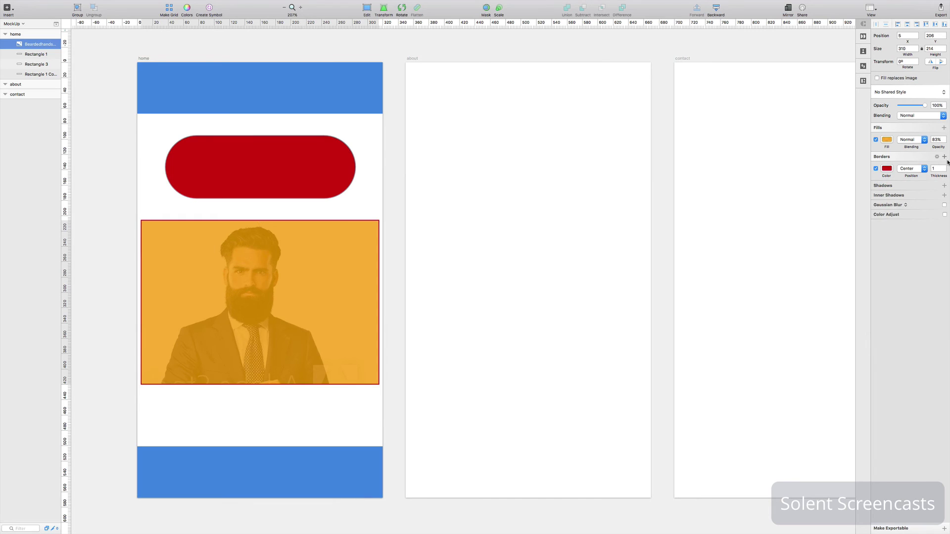
pyautogui.click(944, 167)
pyautogui.click(944, 167)
pyautogui.click(944, 167)
pyautogui.click(944, 167)
pyautogui.click(944, 167)
pyautogui.click(945, 167)
pyautogui.click(944, 168)
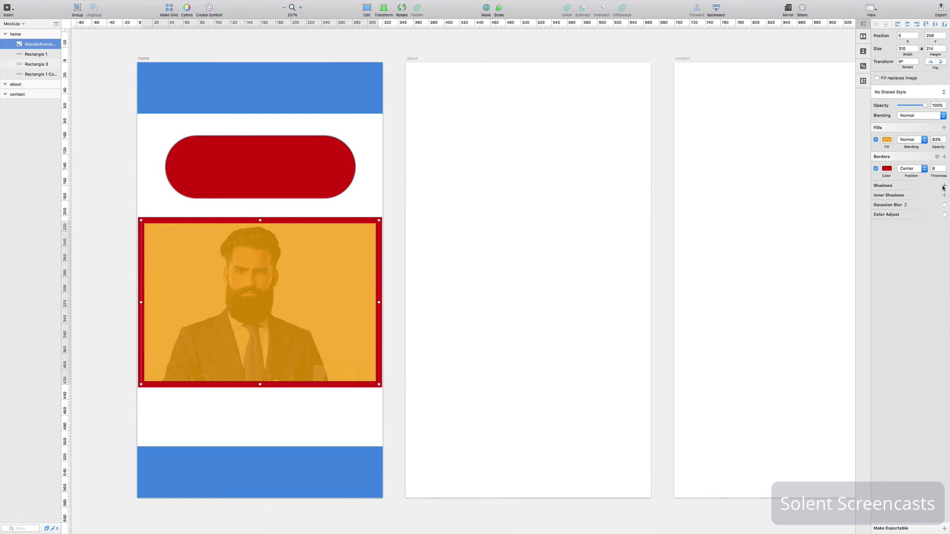
# Step: Enable color adjustment on the photo and set saturation to about 1.35 and brightness to about -0.05
pyautogui.click(945, 215)
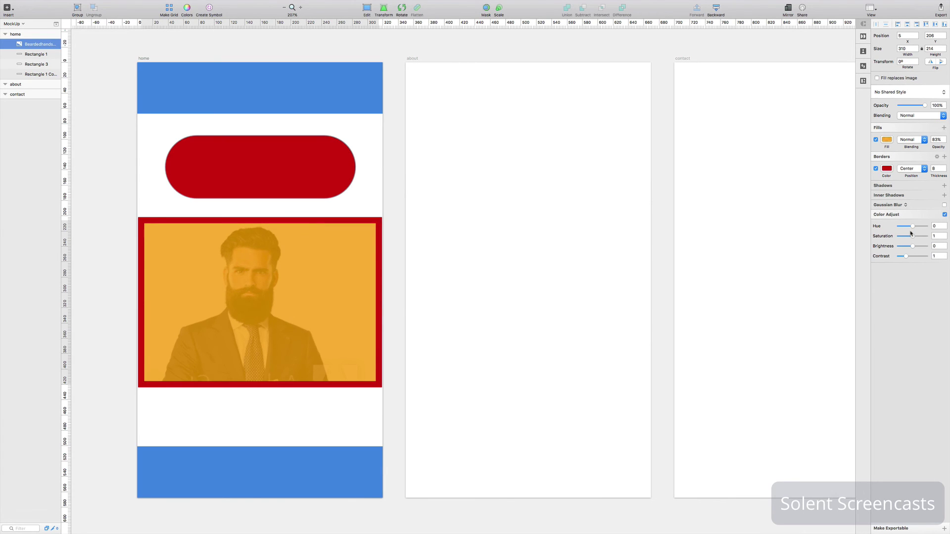
pyautogui.moveTo(911, 234)
pyautogui.mouseDown()
pyautogui.moveTo(900, 236)
pyautogui.moveTo(923, 239)
pyautogui.moveTo(907, 238)
pyautogui.moveTo(912, 248)
pyautogui.mouseUp()
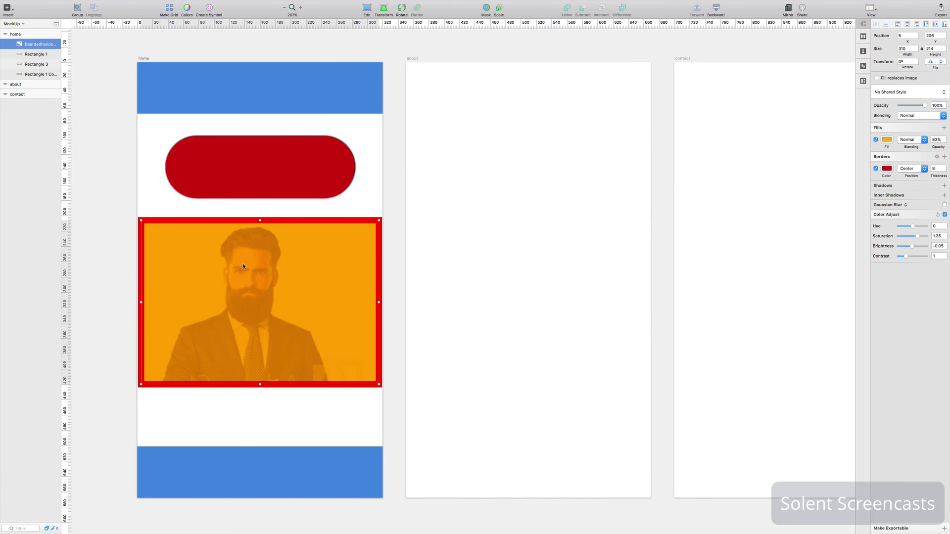
# Step: Add the text "Hello" to the home artboard's header bar and center it at X 143, Y 23
pyautogui.click(14, 10)
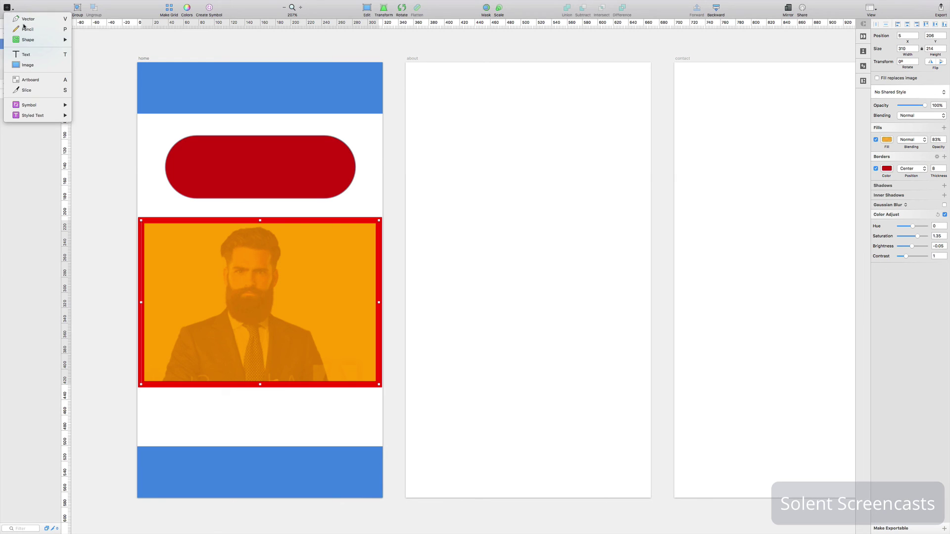
pyautogui.click(23, 53)
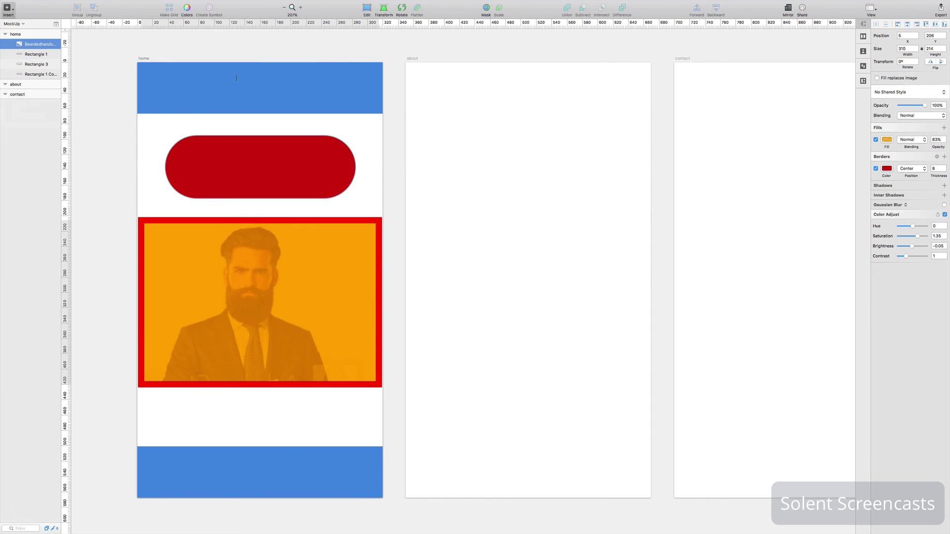
pyautogui.click(227, 82)
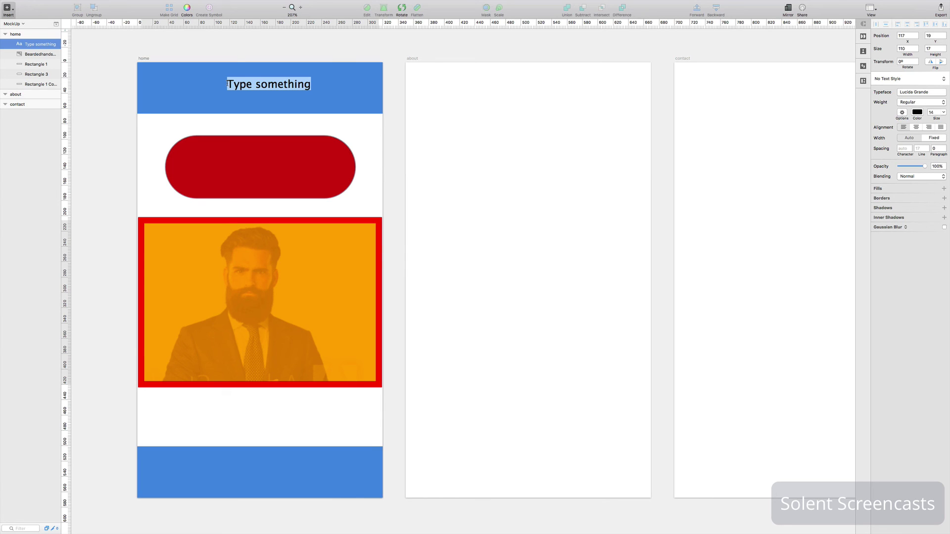
pyautogui.write('Hello')
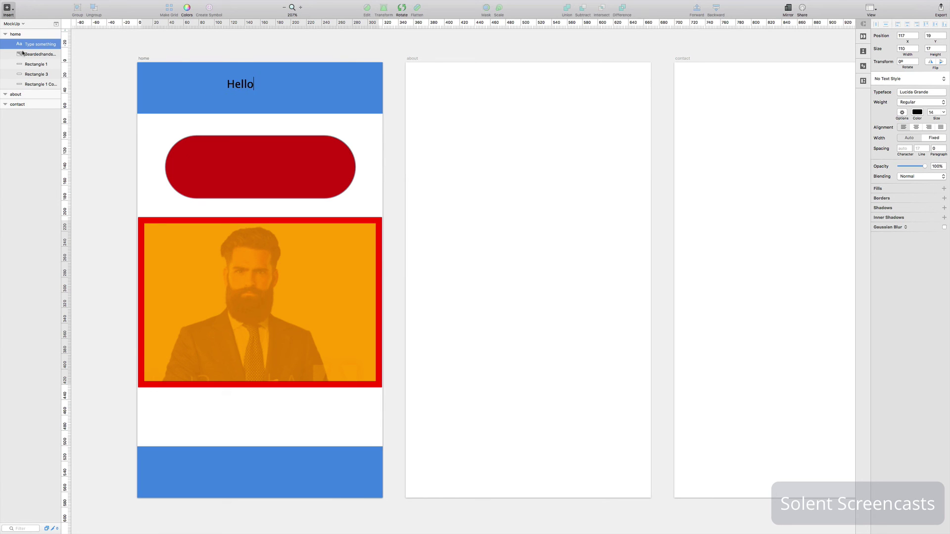
pyautogui.press('Escape')
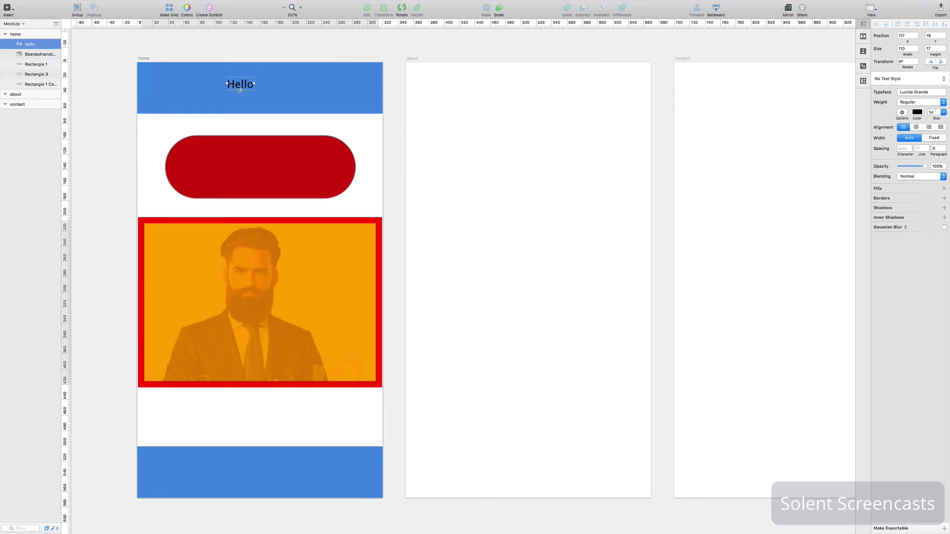
pyautogui.moveTo(245, 89); pyautogui.dragTo(262, 91)
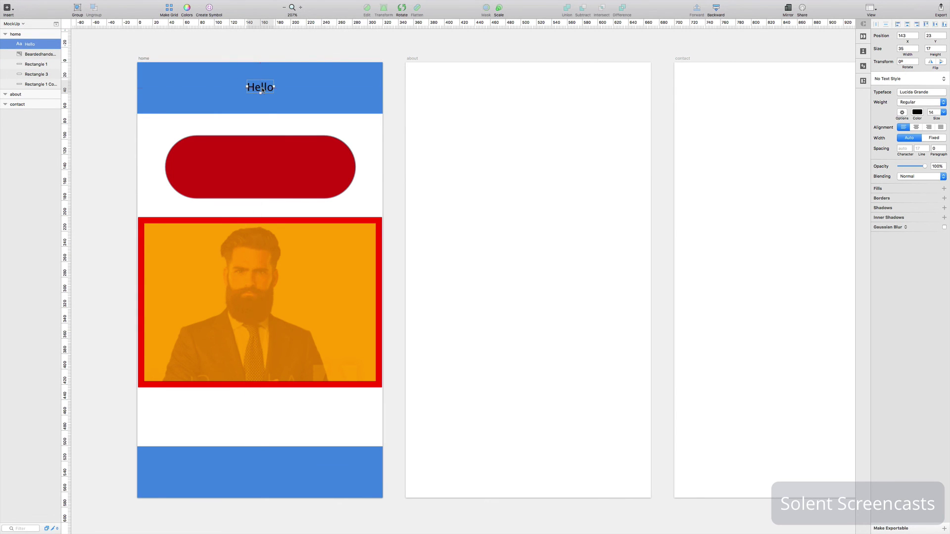
# Step: Set the font size of the "Hello" text to 144
pyautogui.click(944, 113)
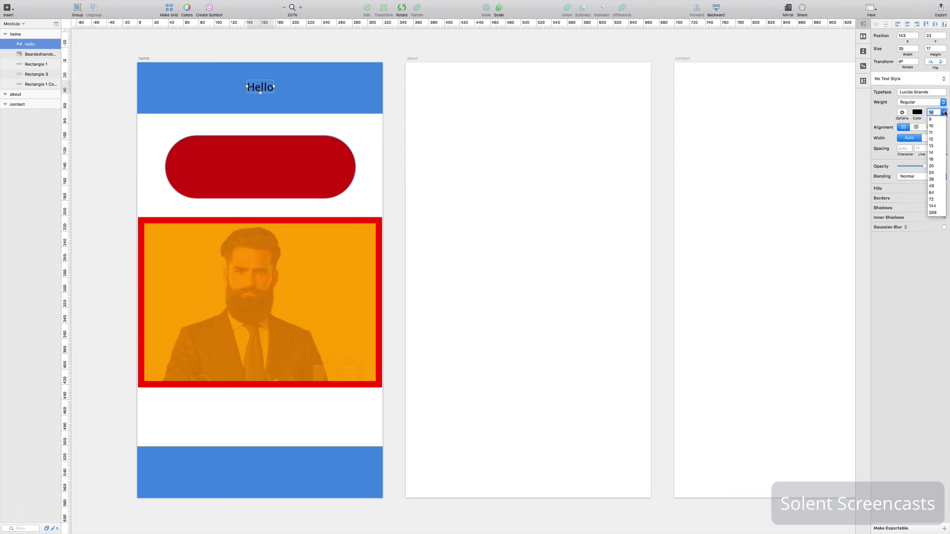
pyautogui.click(932, 206)
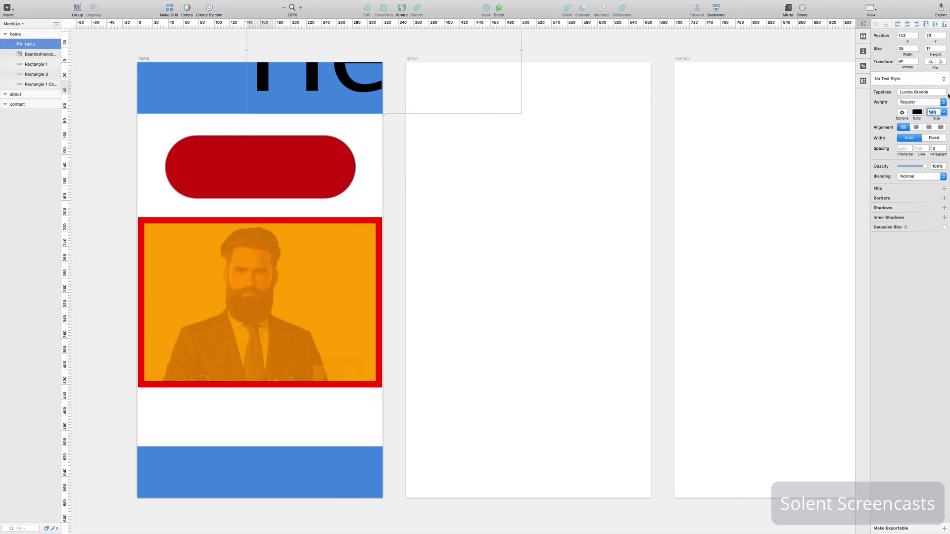
# Step: Set the "Hello" text's font size to 14 and its typeface to Al Nile, keeping the Regular weight
pyautogui.click(942, 113)
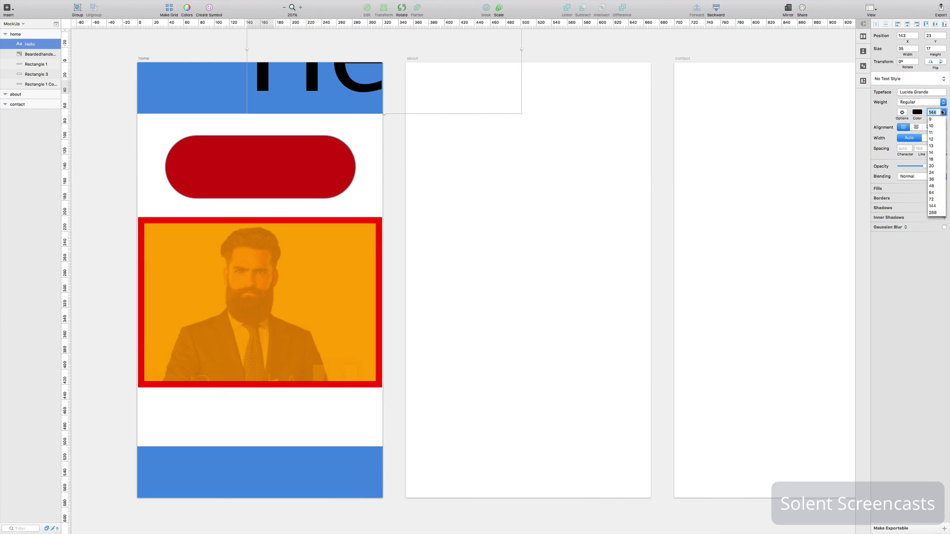
pyautogui.click(937, 152)
pyautogui.click(944, 102)
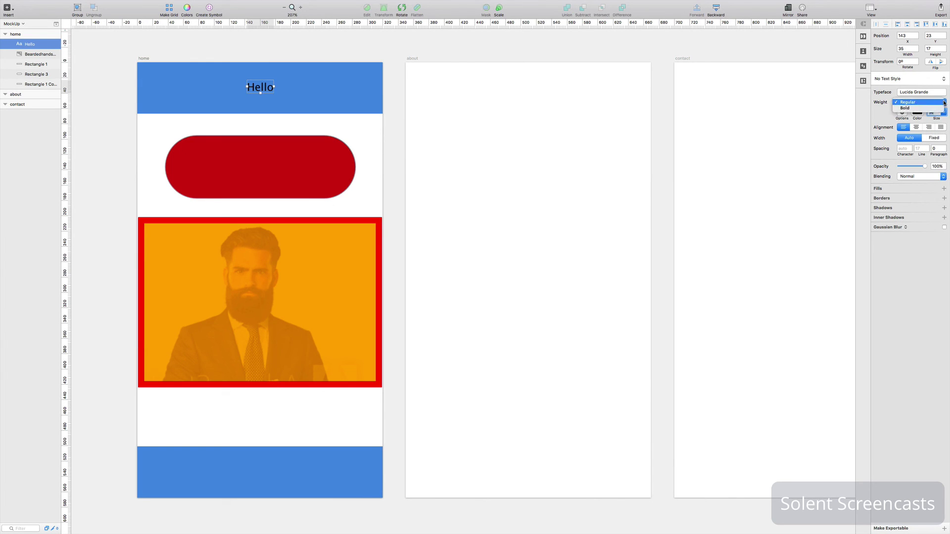
pyautogui.click(944, 102)
pyautogui.click(942, 92)
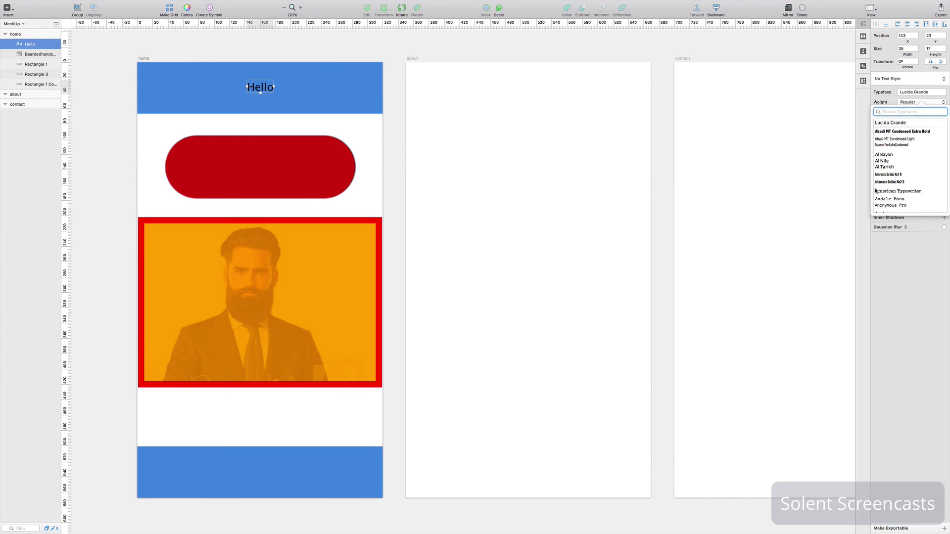
pyautogui.click(885, 161)
pyautogui.click(895, 241)
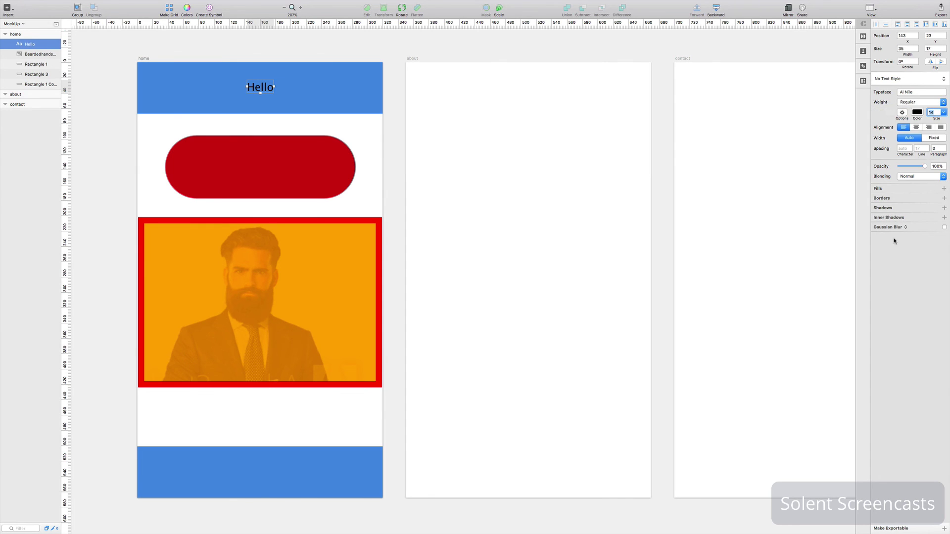
# Step: Change the "Hello" text color to white (FFFFFF) using the global colors
pyautogui.click(917, 112)
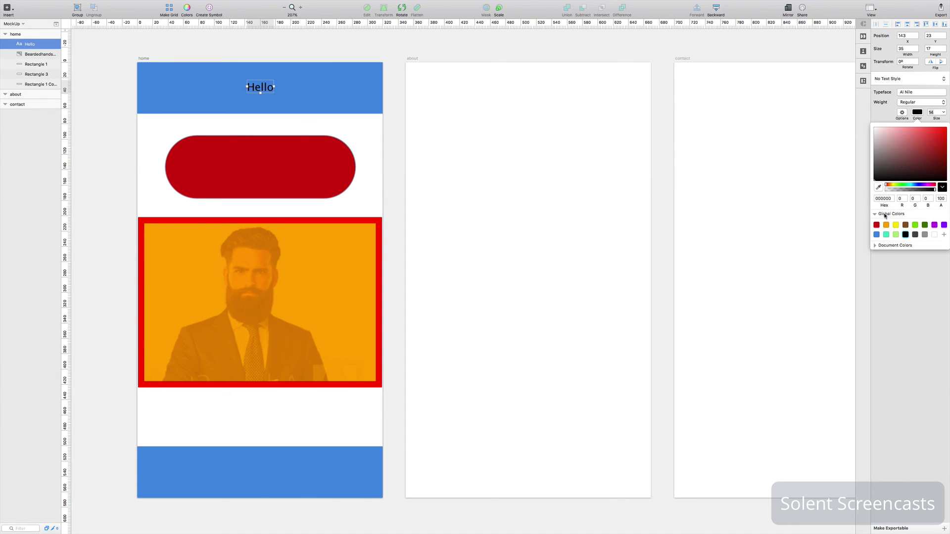
pyautogui.click(934, 235)
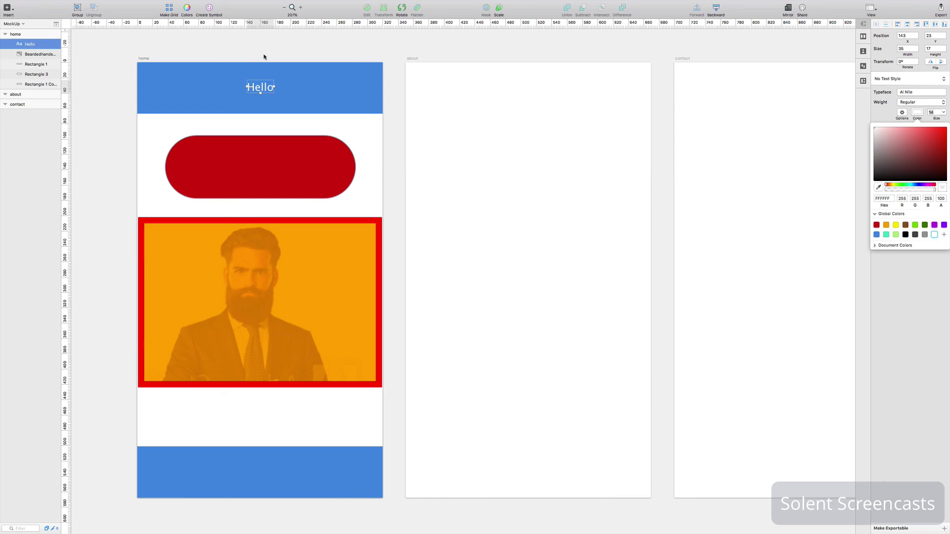
pyautogui.moveTo(265, 93)
pyautogui.mouseDown()
pyautogui.moveTo(254, 93)
pyautogui.moveTo(266, 93)
pyautogui.mouseUp()
# Step: Set the "Hello" text's font size to 48 and move it to X 100, Y 0 in the header bar
pyautogui.click(937, 93)
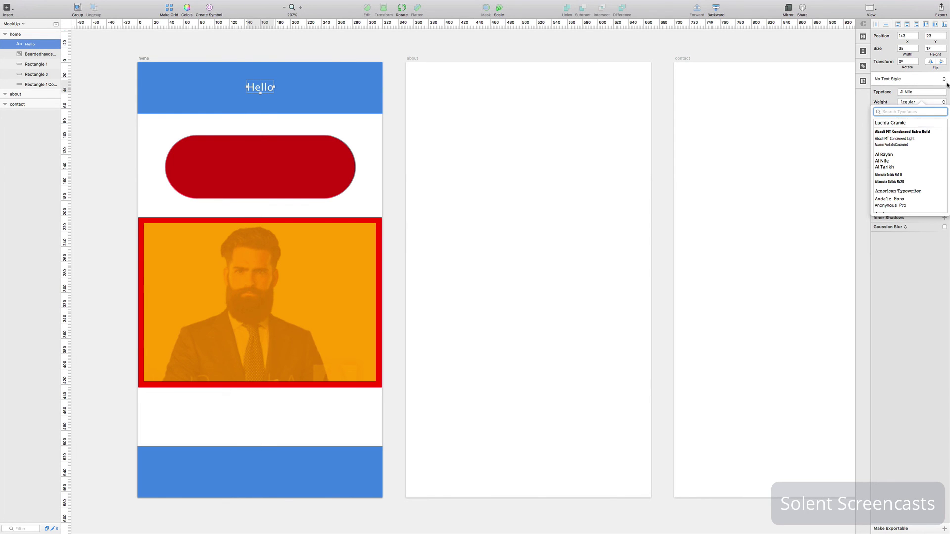
pyautogui.click(948, 88)
pyautogui.click(944, 112)
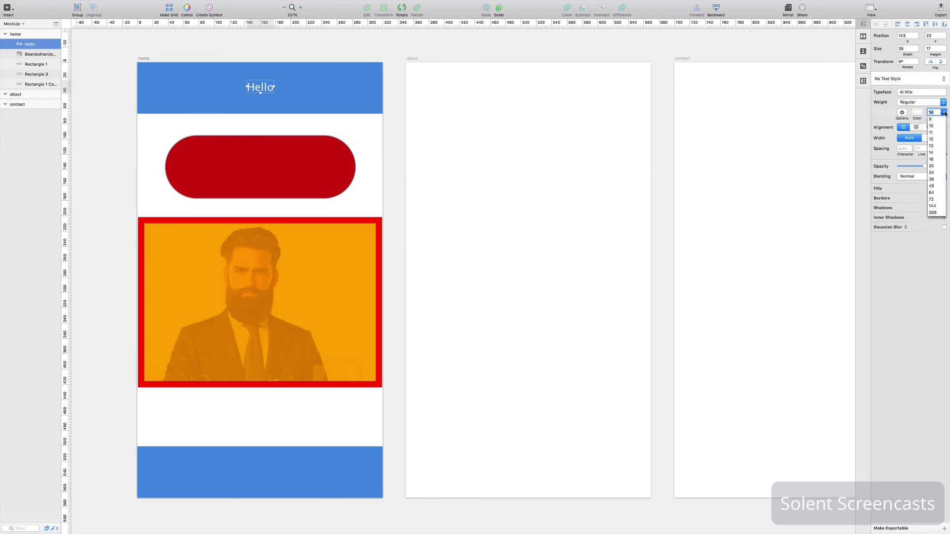
pyautogui.click(934, 186)
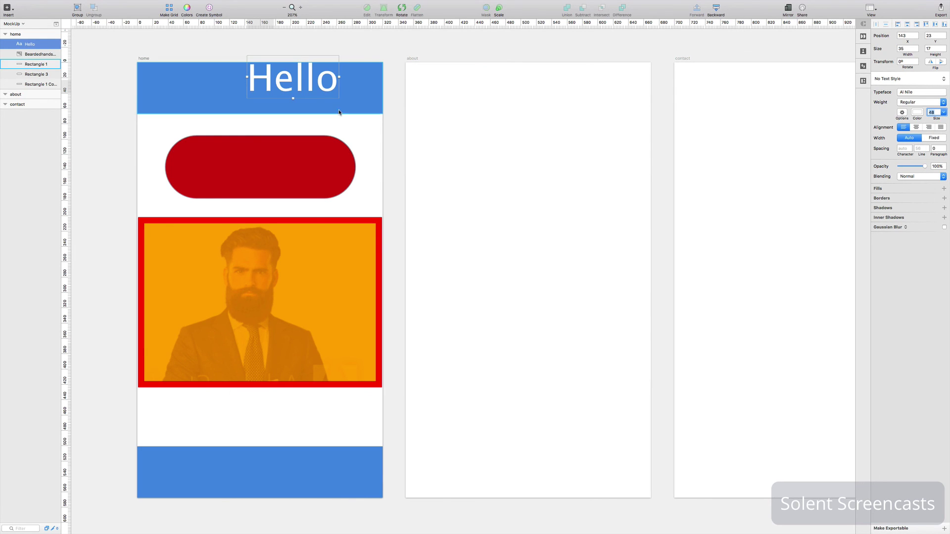
pyautogui.moveTo(314, 88); pyautogui.dragTo(280, 95)
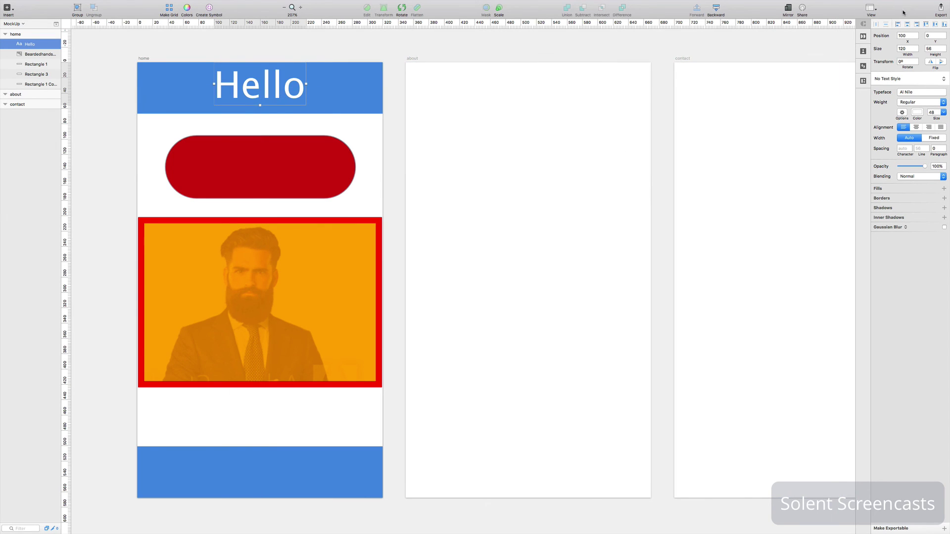
# Step: Show the grid on the home artboard and view its grid settings without changing them
pyautogui.click(871, 7)
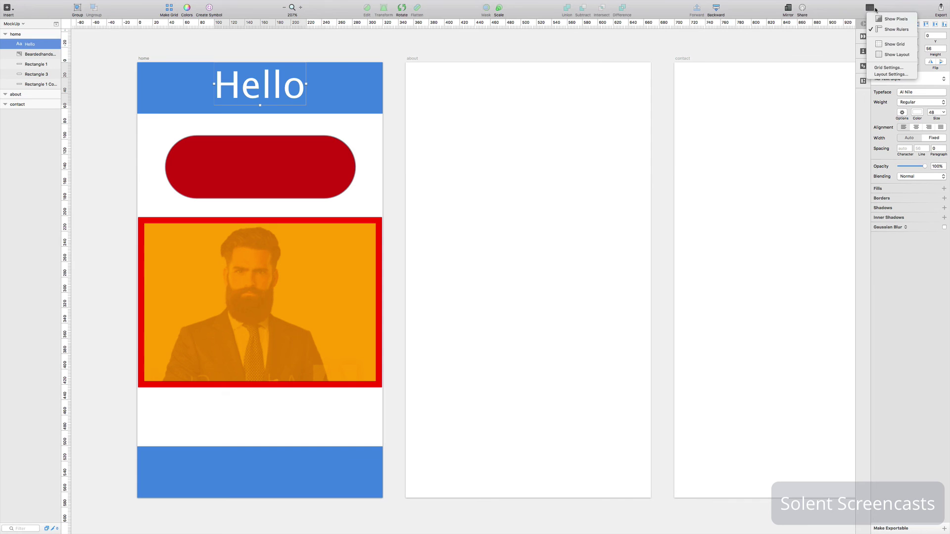
pyautogui.click(889, 45)
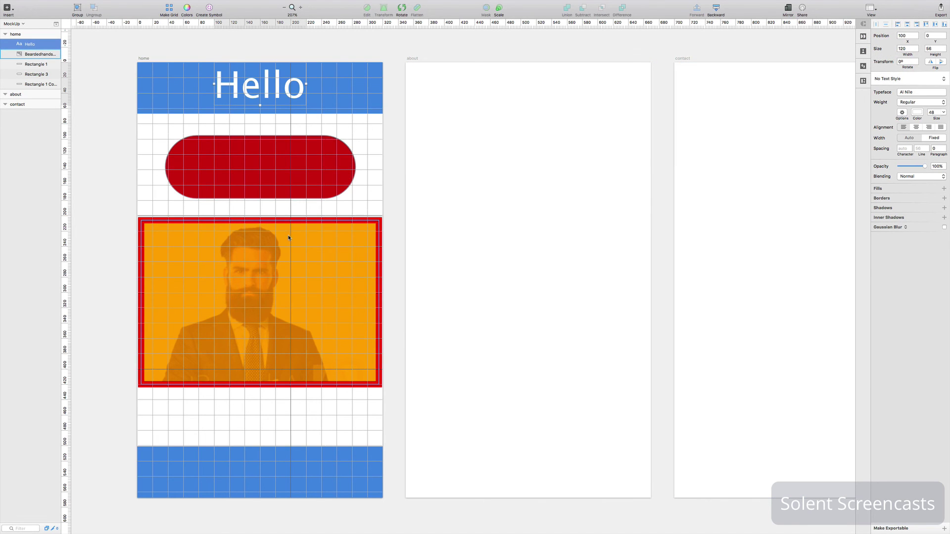
pyautogui.click(874, 8)
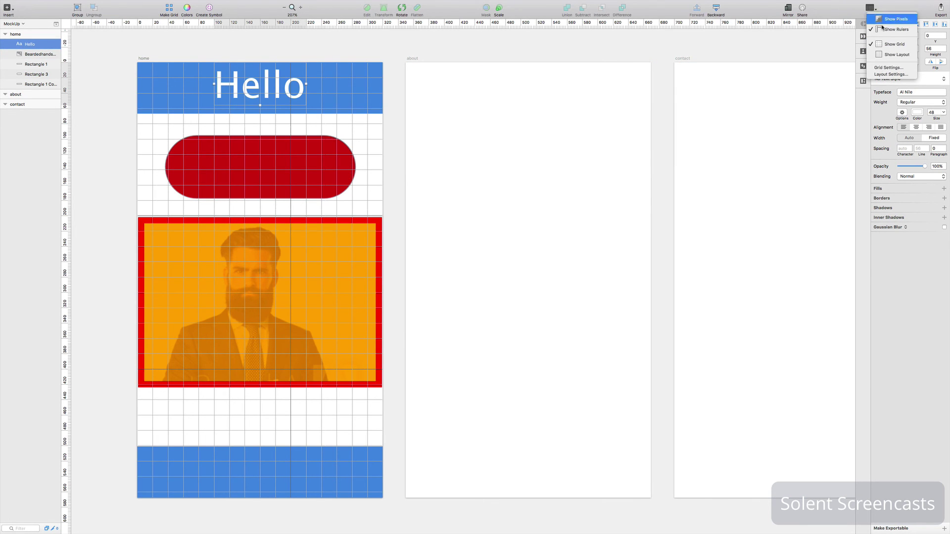
pyautogui.click(888, 68)
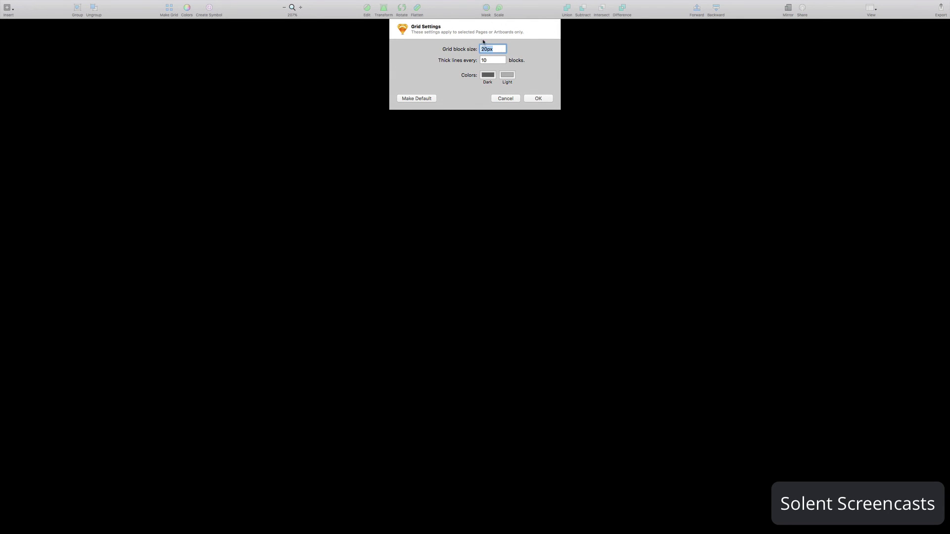
pyautogui.click(512, 98)
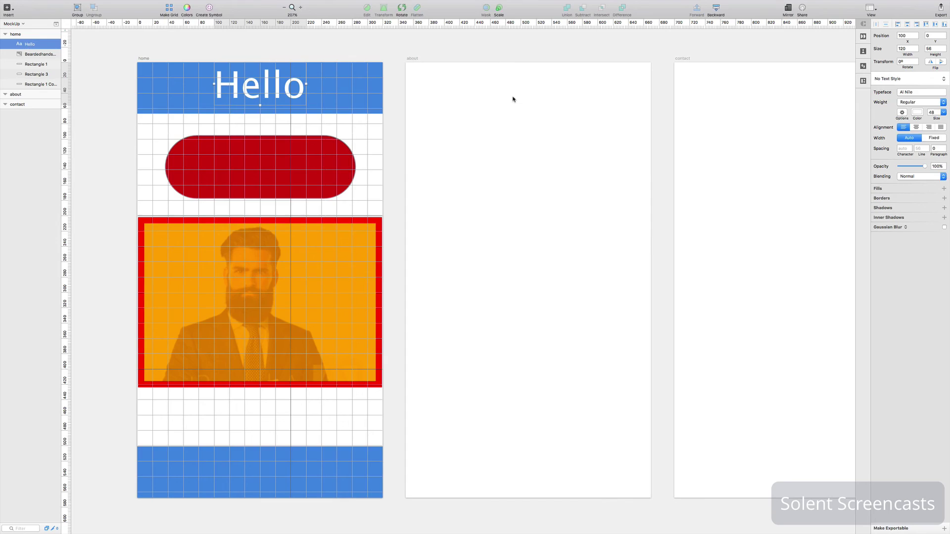
# Step: Show the column layout on the home artboard and hide the grid
pyautogui.click(871, 7)
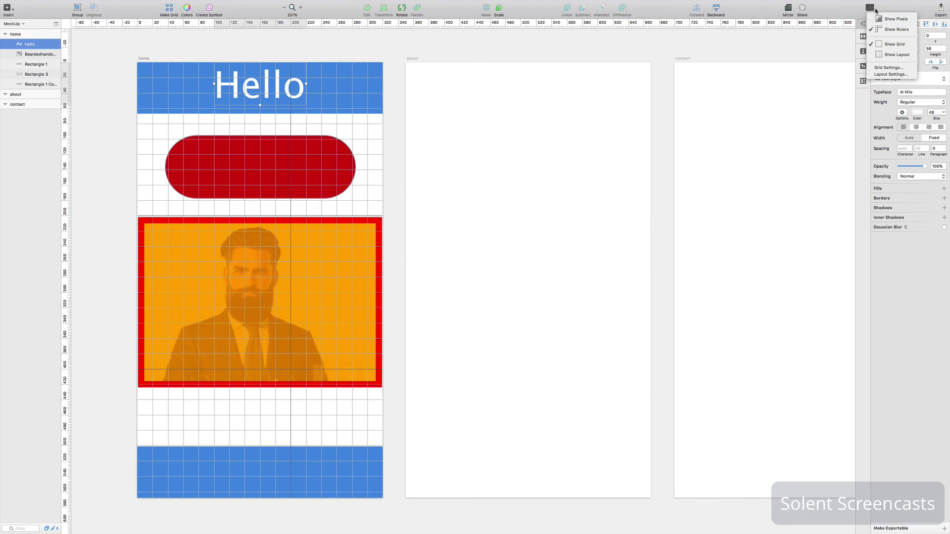
pyautogui.click(891, 55)
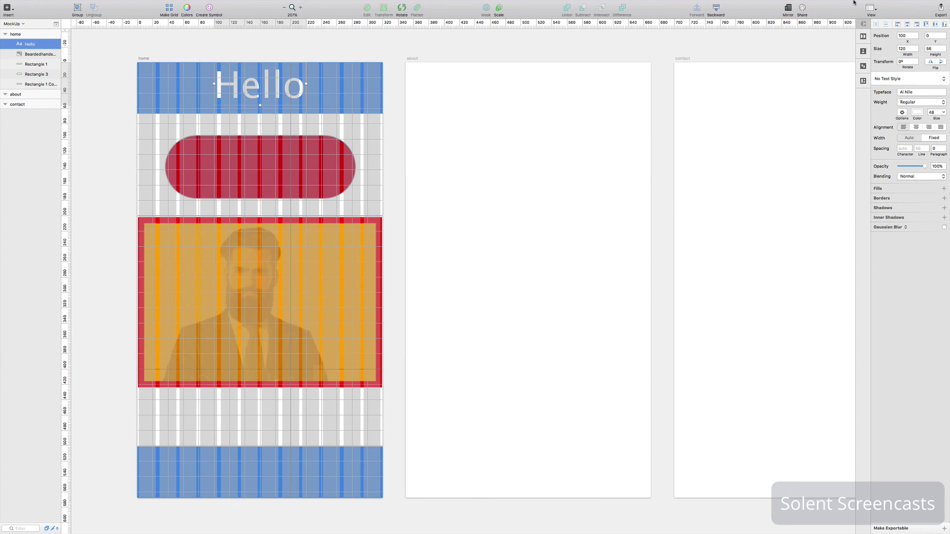
pyautogui.click(875, 23)
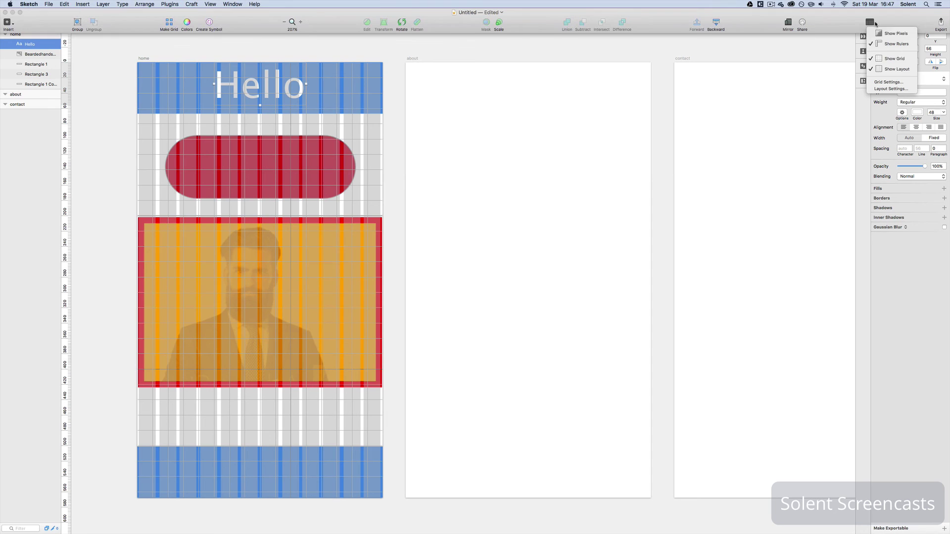
pyautogui.click(882, 62)
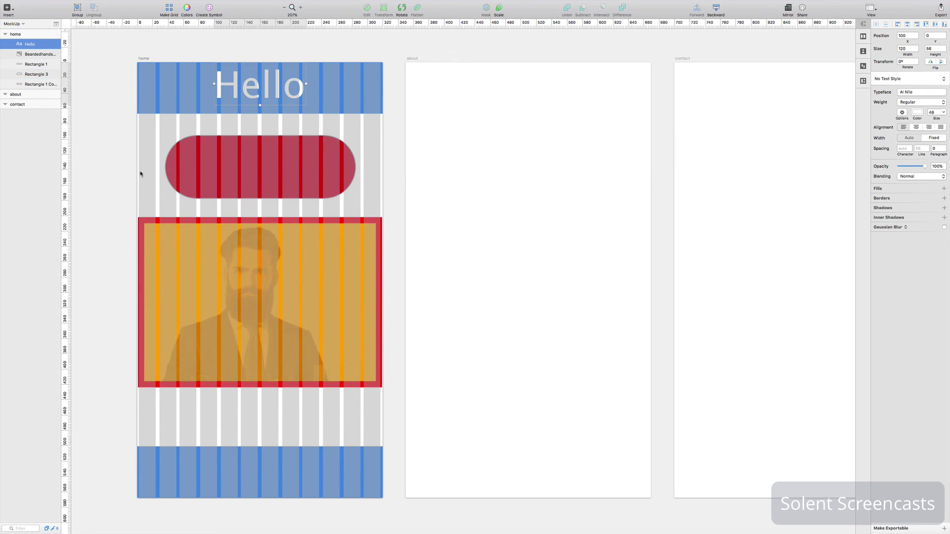
# Step: Set the home artboard's layout to 4 columns, then hide the layout overlay
pyautogui.click(875, 11)
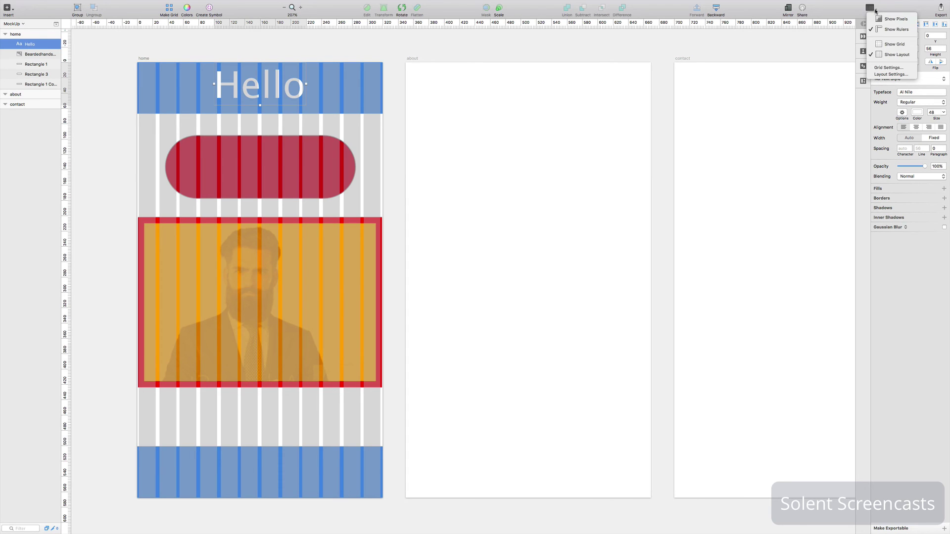
pyautogui.click(880, 75)
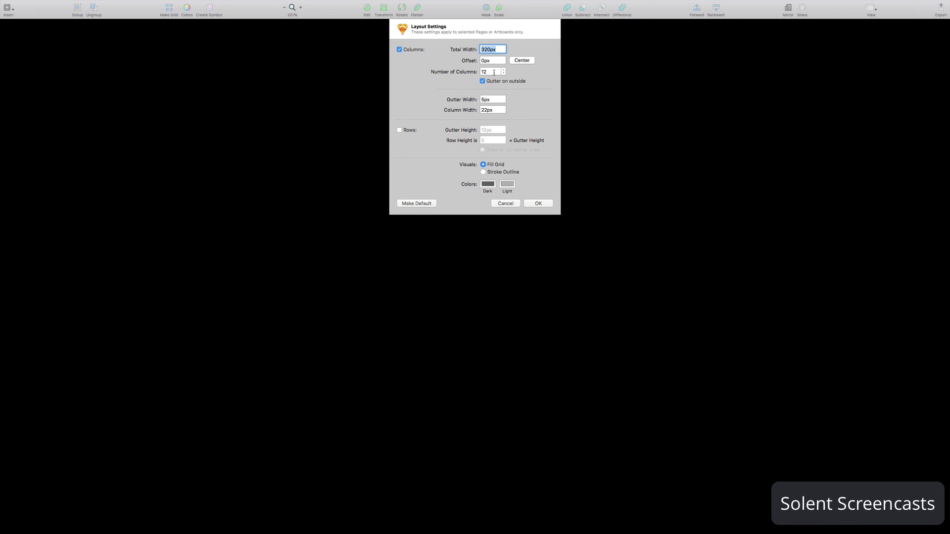
pyautogui.doubleClick(482, 72)
pyautogui.write('4')
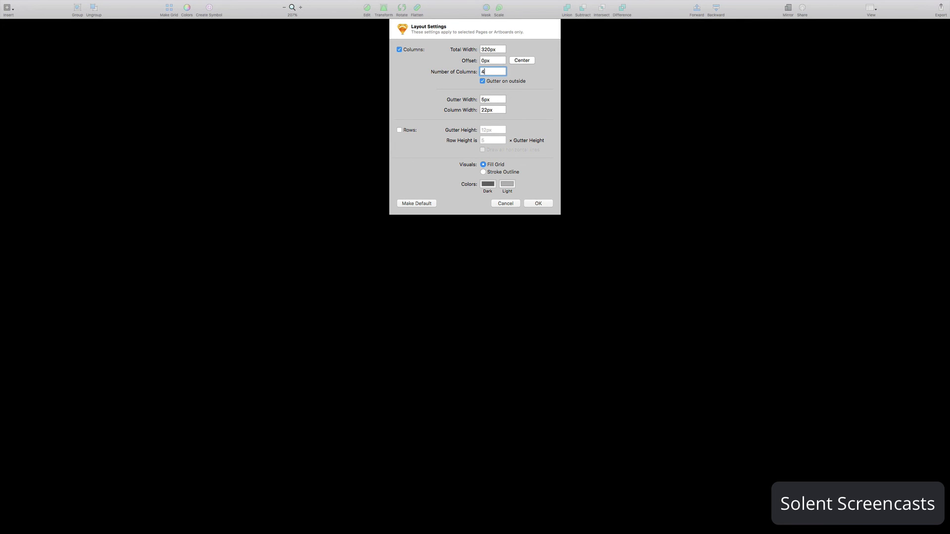
pyautogui.click(533, 203)
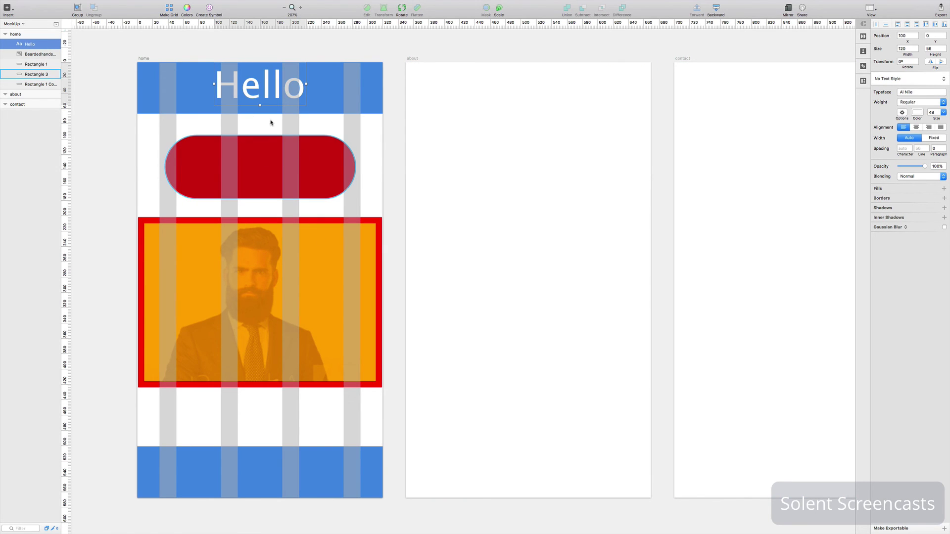
pyautogui.click(877, 11)
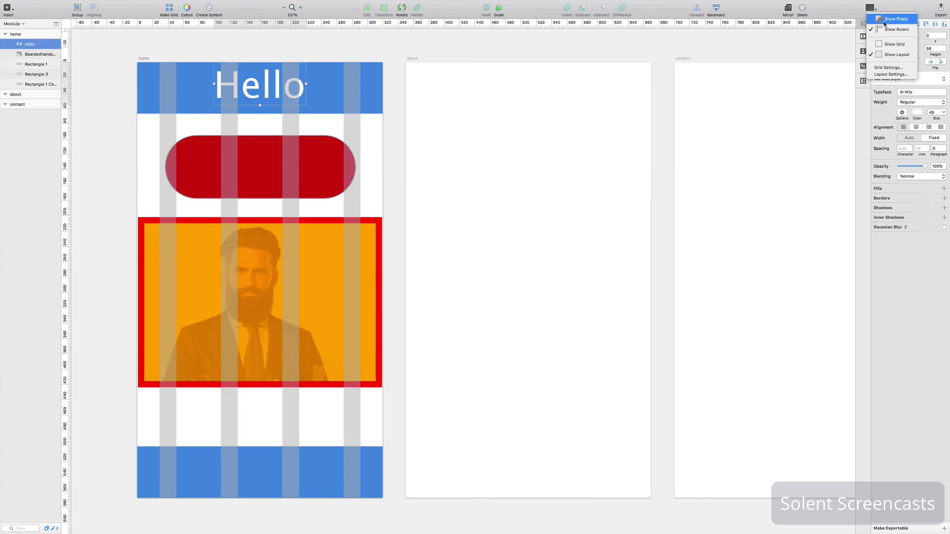
pyautogui.click(890, 56)
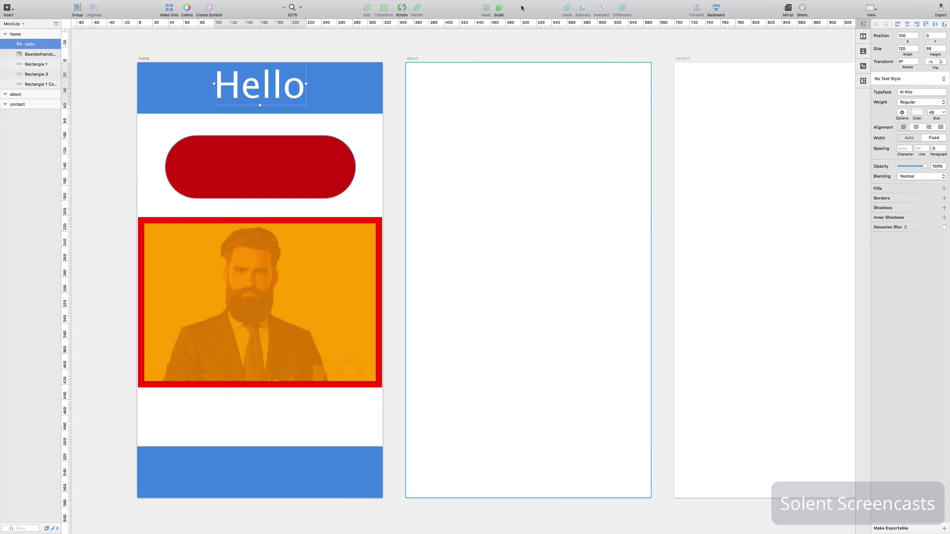
pyautogui.click(772, 3)
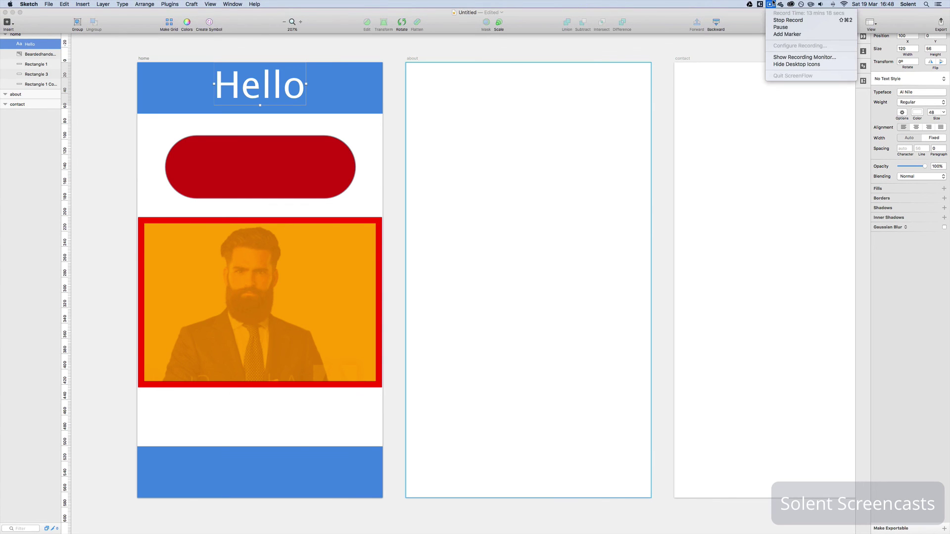
pyautogui.click(787, 20)
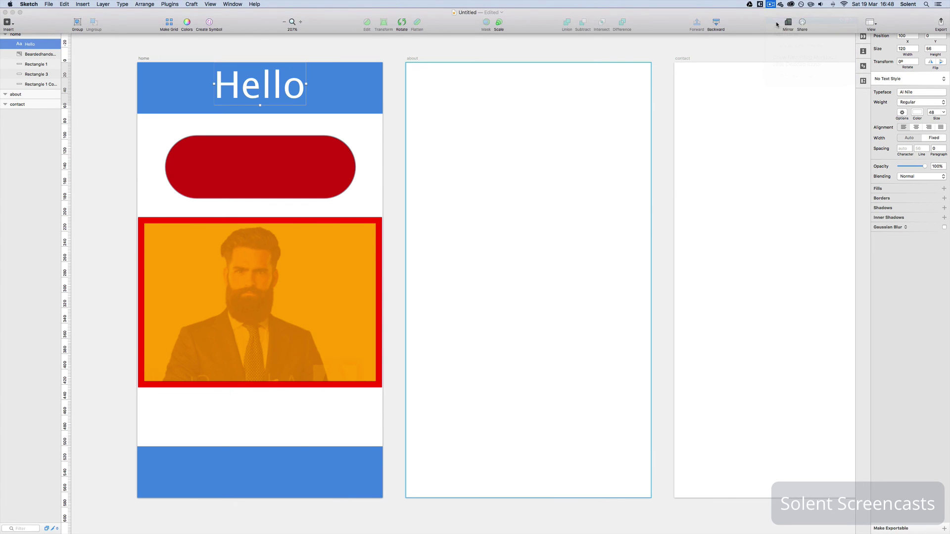